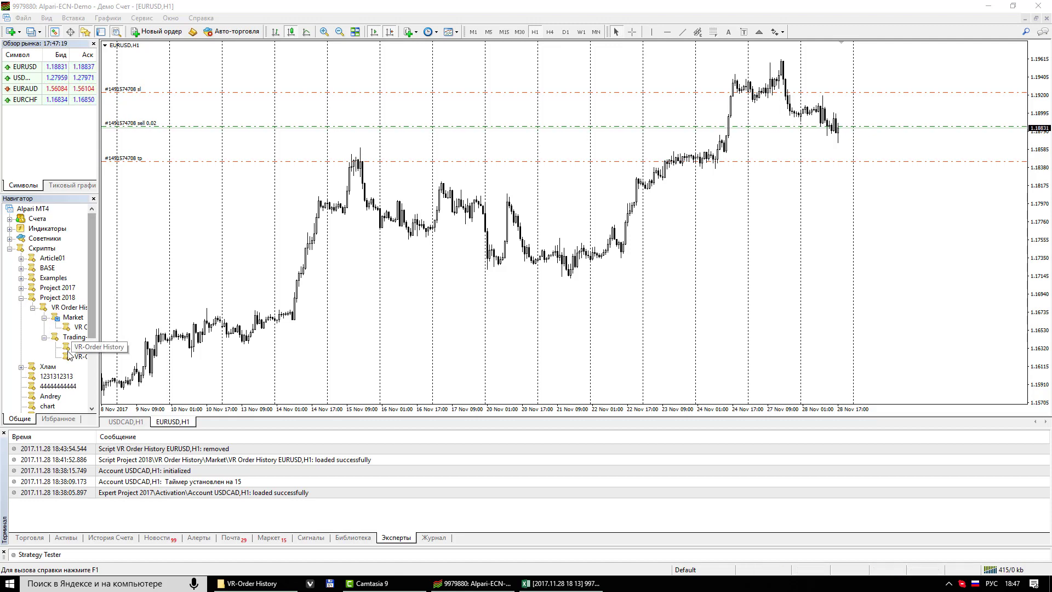
Switch to the exported VR Black Box order history in Excel, examine how the Order Profit column values are formatted, and close the workbook.
{"action": "left_click", "coordinate": [83, 330]}
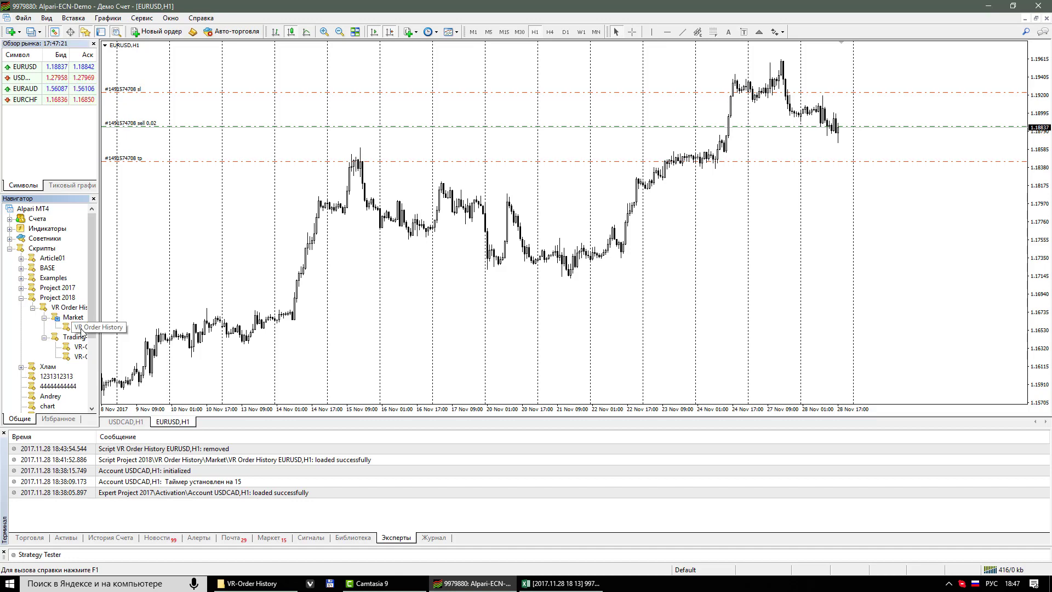
{"action": "left_click", "coordinate": [546, 586]}
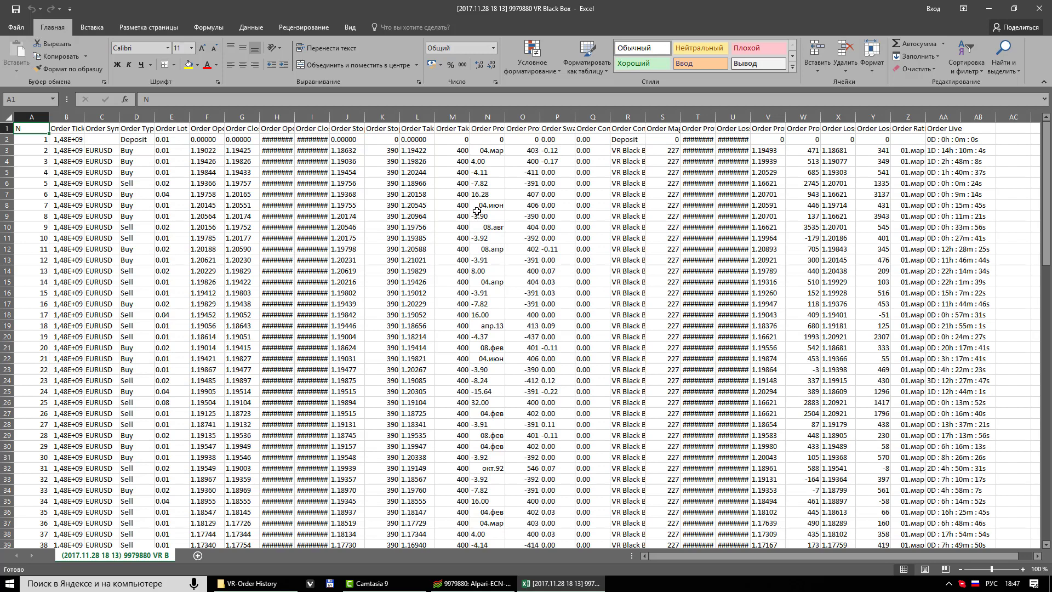
{"action": "left_click", "coordinate": [491, 129]}
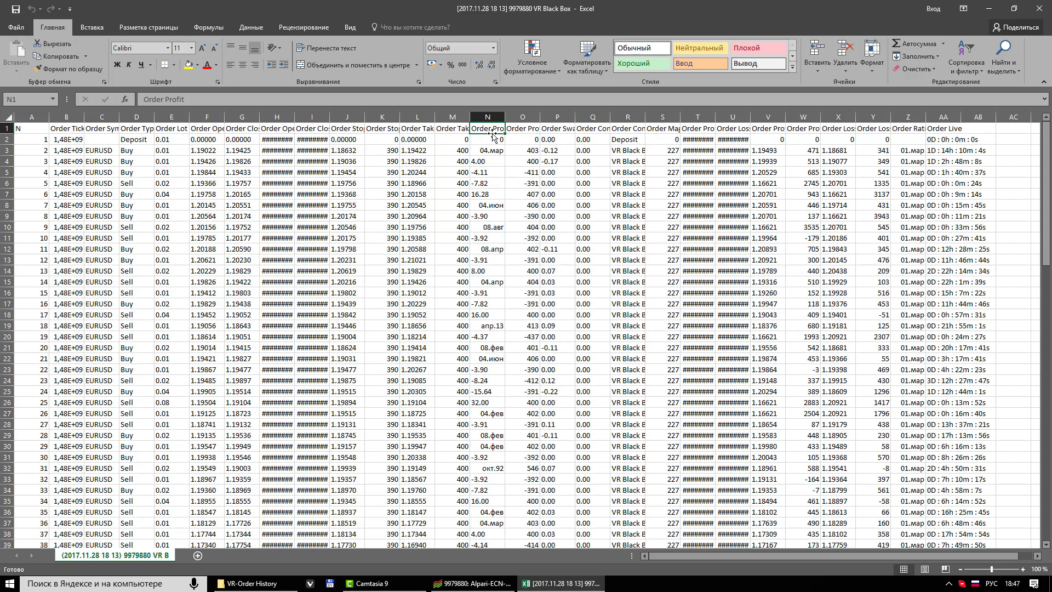
{"action": "key", "text": "Down"}
{"action": "key", "text": "Down"}
{"action": "key", "text": "Down"}
{"action": "key", "text": "Down"}
{"action": "key", "text": "Down"}
{"action": "key", "text": "Down"}
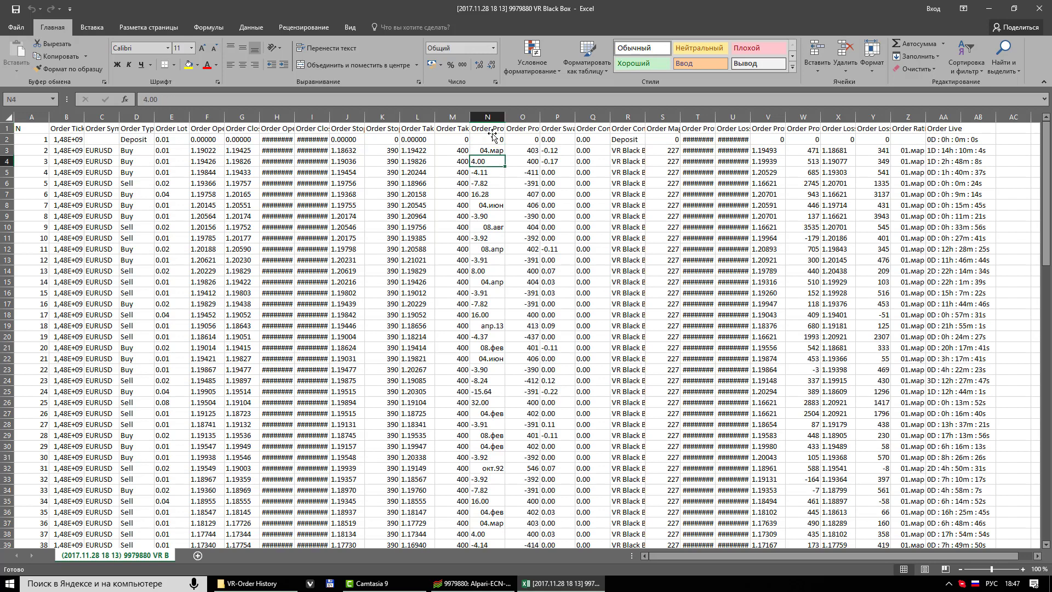
{"action": "key", "text": "Down"}
{"action": "key", "text": "Down"}
{"action": "key", "text": "Down"}
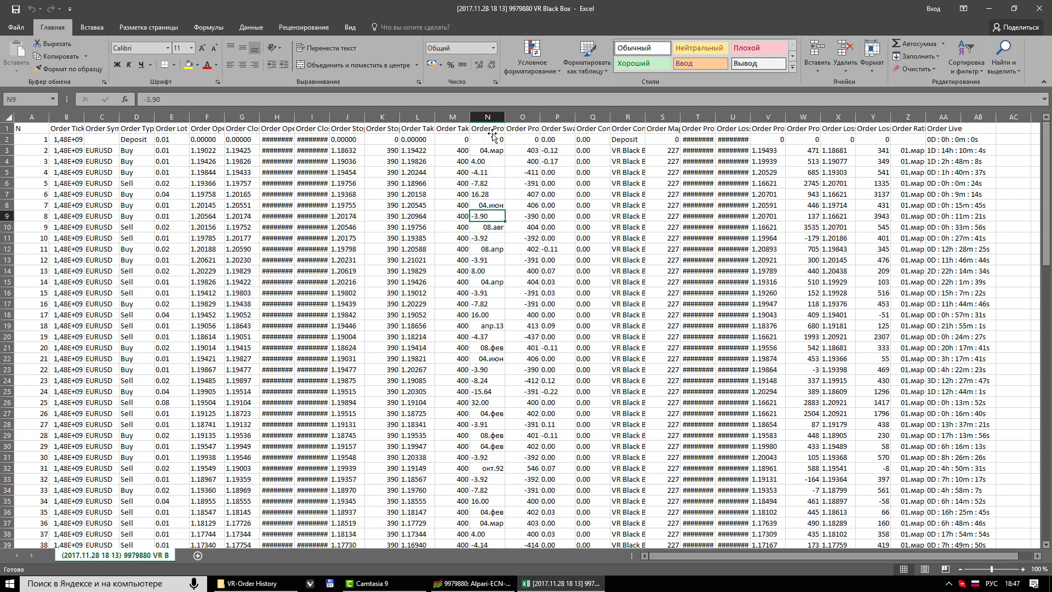
{"action": "key", "text": "Up"}
{"action": "key", "text": "Up"}
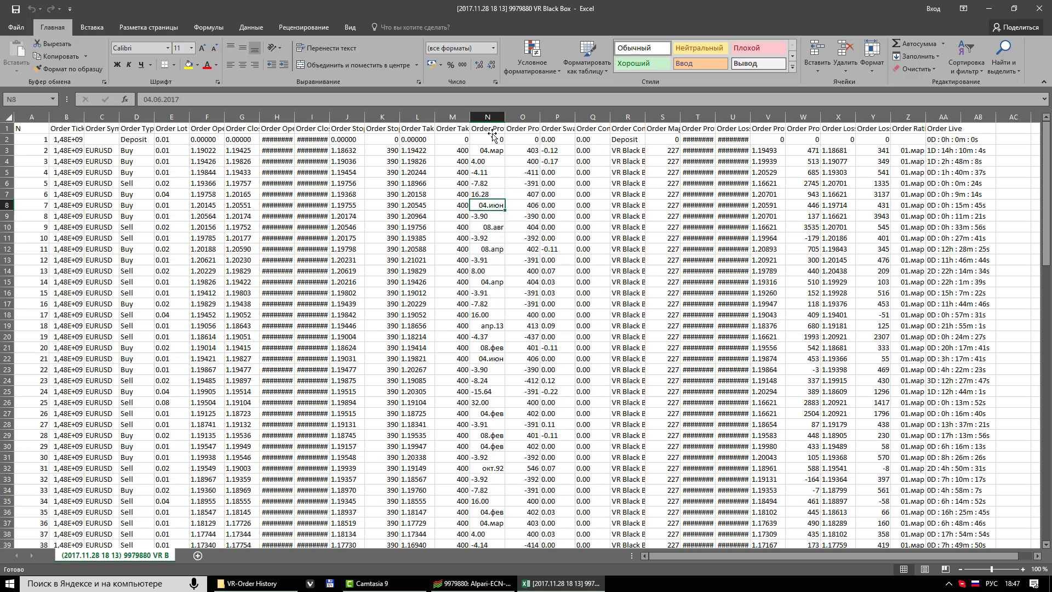
{"action": "key", "text": "Up"}
{"action": "key", "text": "Up"}
{"action": "key", "text": "Down"}
{"action": "key", "text": "Down"}
{"action": "key", "text": "Down"}
{"action": "key", "text": "Down"}
{"action": "key", "text": "Down"}
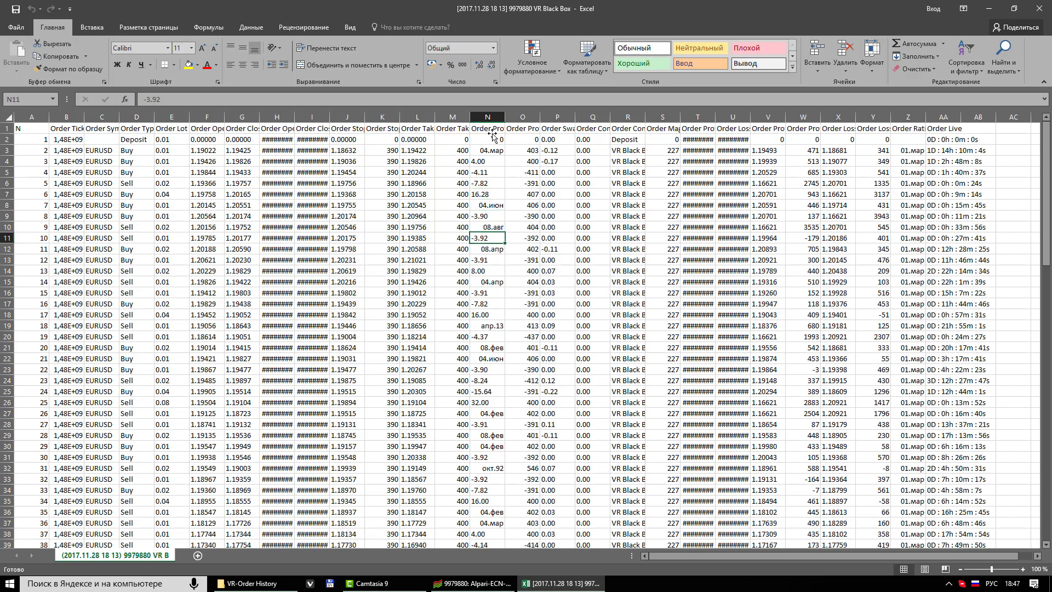
{"action": "key", "text": "Down"}
{"action": "key", "text": "Down"}
{"action": "key", "text": "Down"}
{"action": "key", "text": "Down"}
{"action": "key", "text": "Up"}
{"action": "key", "text": "Up"}
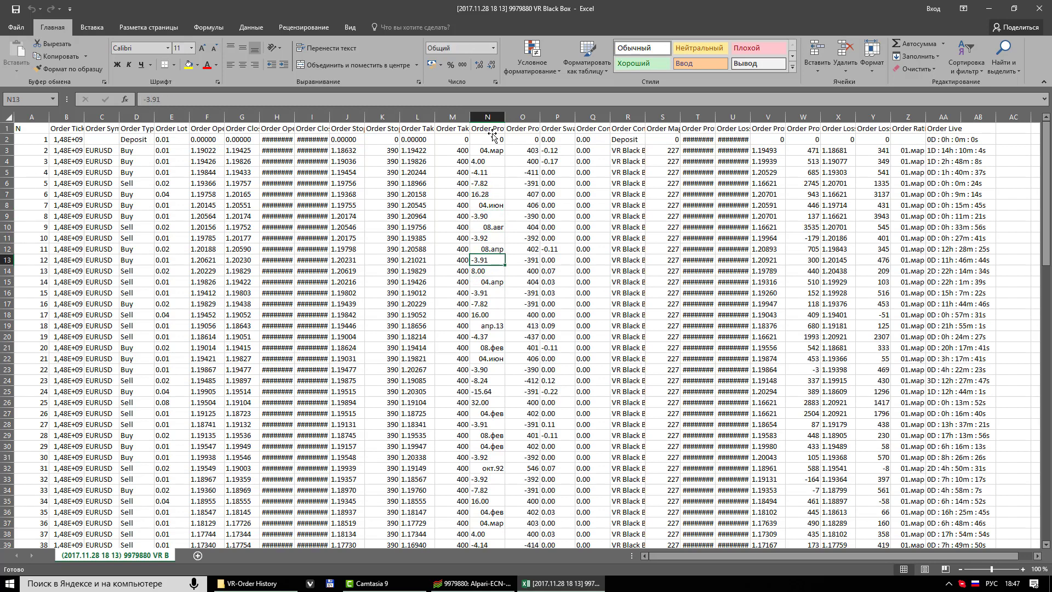
{"action": "key", "text": "Up"}
{"action": "key", "text": "Up"}
{"action": "key", "text": "Up"}
{"action": "key", "text": "Up"}
{"action": "key", "text": "Up"}
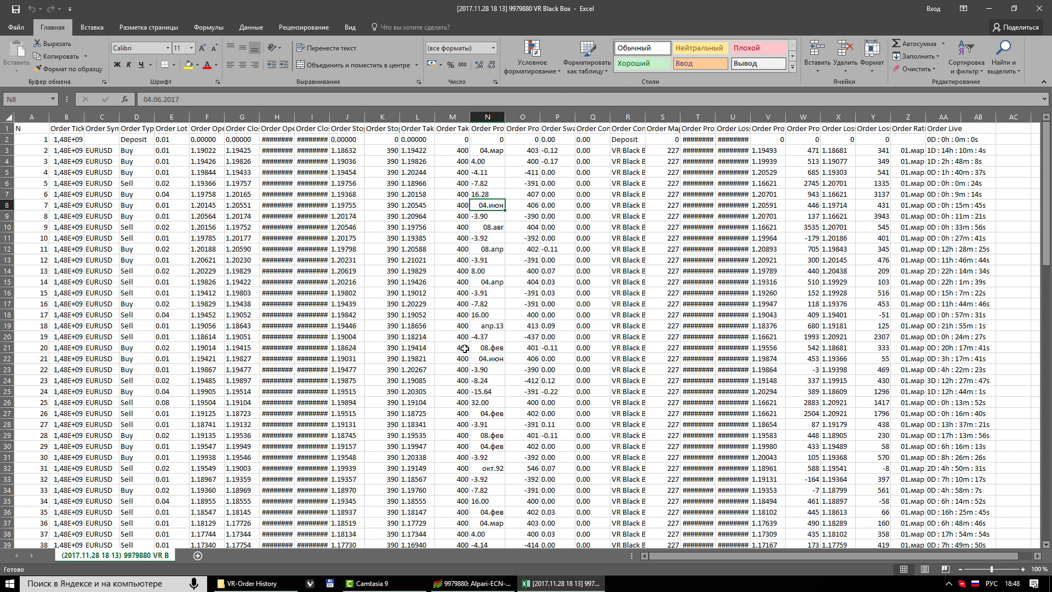
{"action": "left_click", "coordinate": [513, 246]}
{"action": "left_click", "coordinate": [1039, 8]}
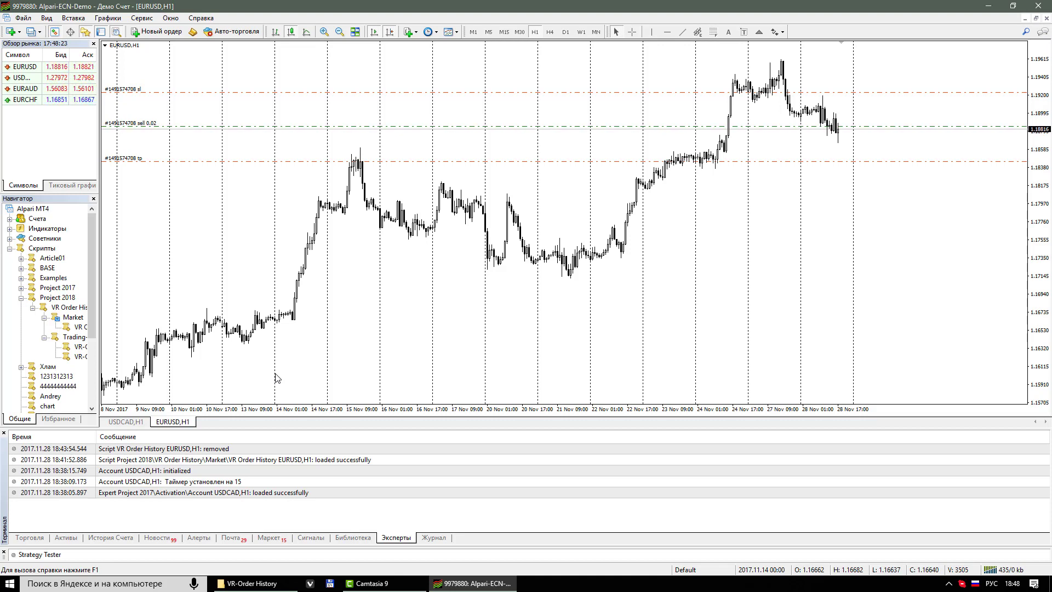
Launch the VR Order History script from the Market folder on the EURUSD,H1 chart and select its Separator parameter.
{"action": "left_click_drag", "start_coordinate": [81, 329], "coordinate": [221, 332]}
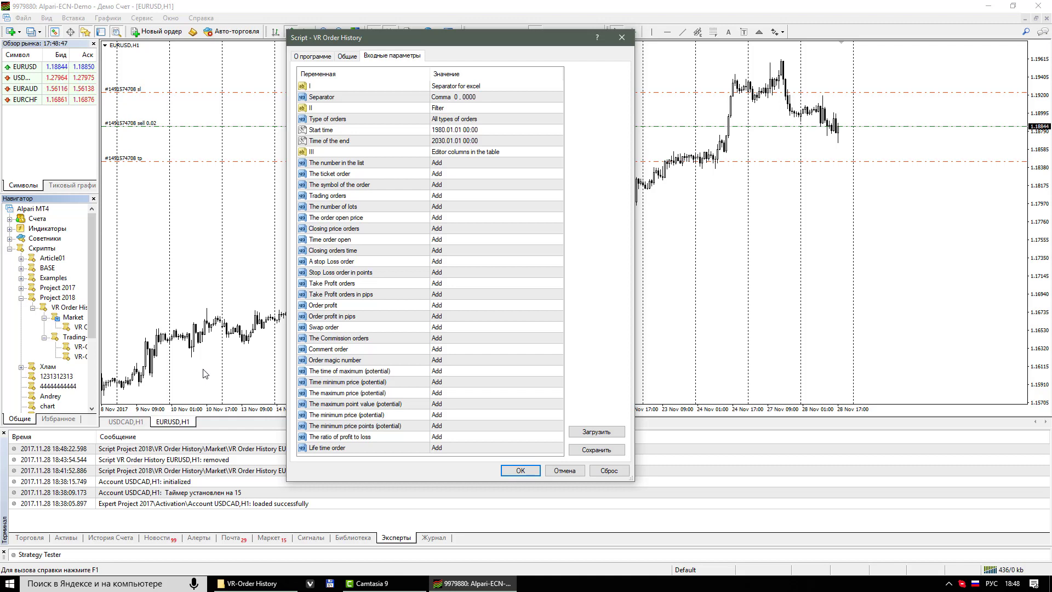
{"action": "left_click", "coordinate": [474, 88]}
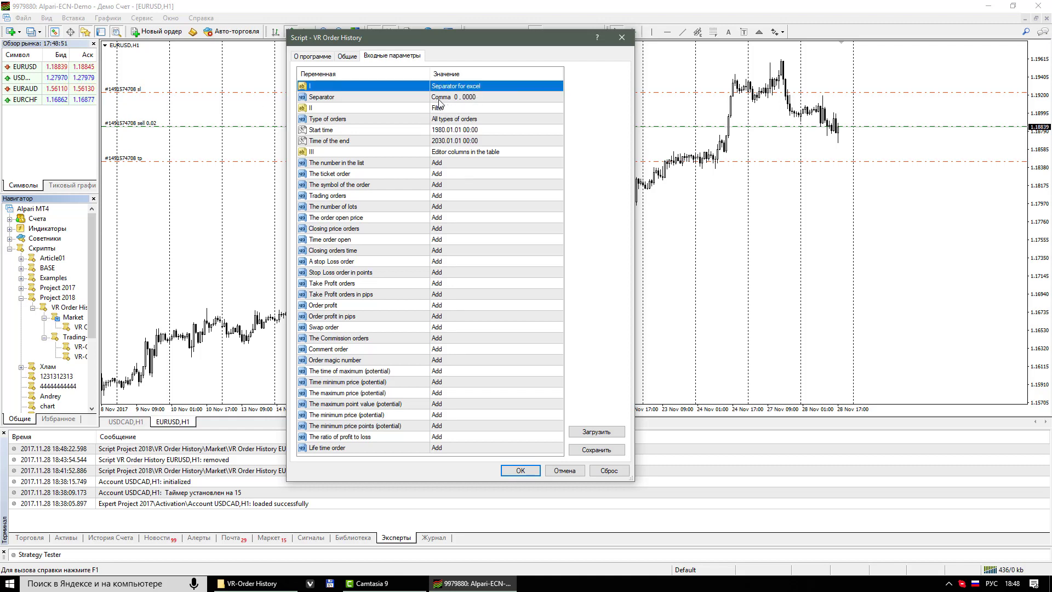
{"action": "left_click", "coordinate": [393, 98]}
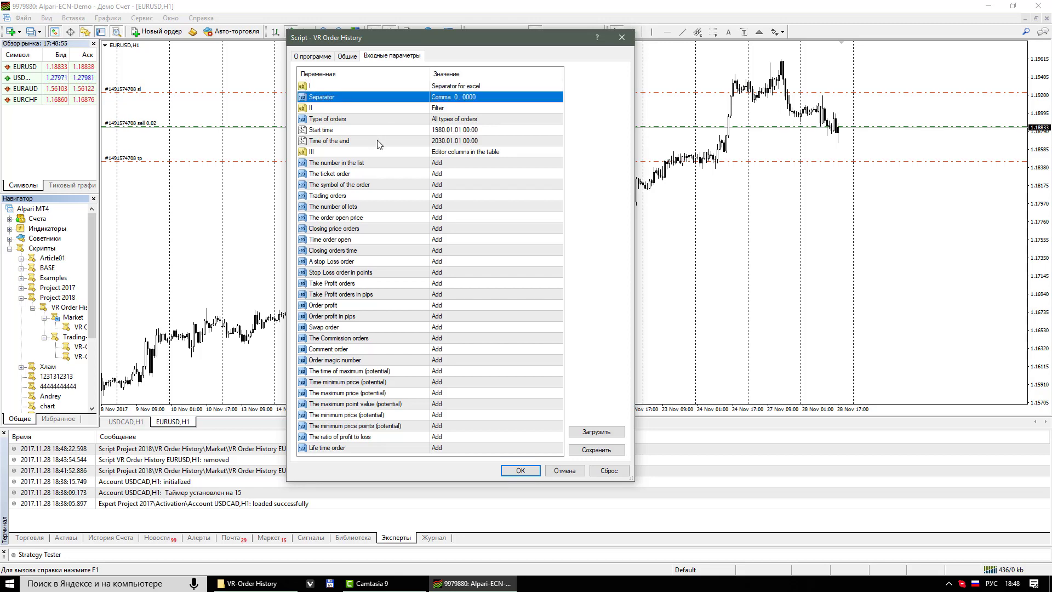
Open the VR Black Box report from the VR-Order History folder, check Order Profit cells down the sheet, and close the report.
{"action": "left_click", "coordinate": [252, 583]}
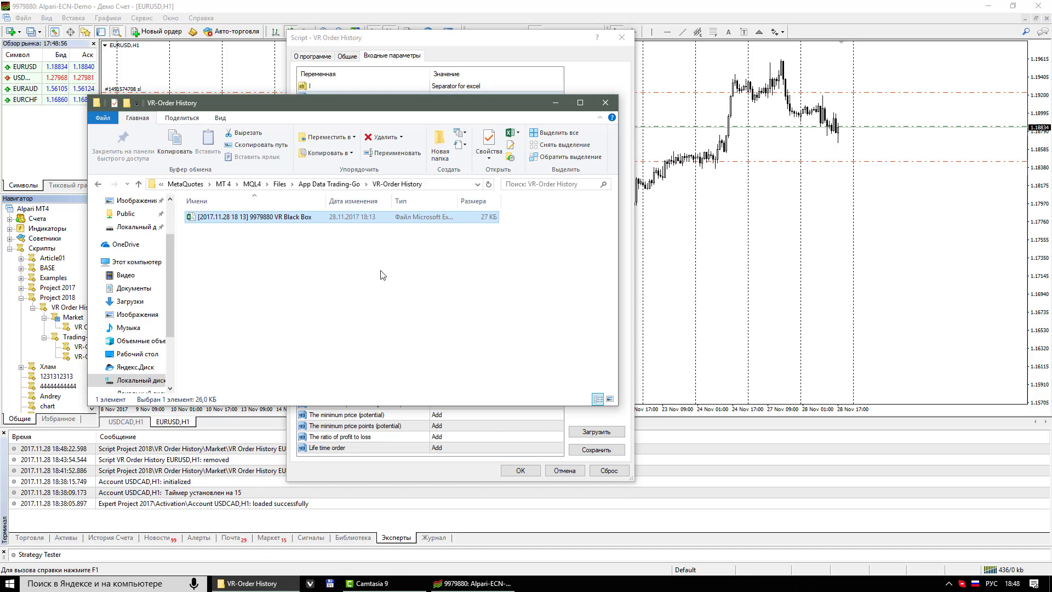
{"action": "double_click", "coordinate": [360, 218]}
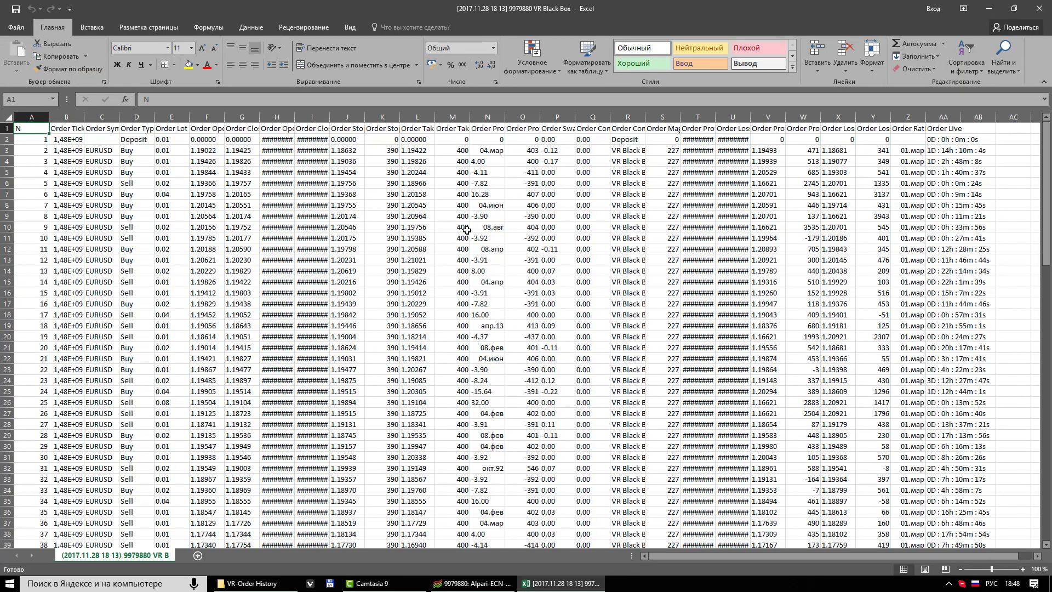
{"action": "left_click", "coordinate": [485, 219]}
{"action": "left_click", "coordinate": [496, 206]}
{"action": "left_click", "coordinate": [496, 227]}
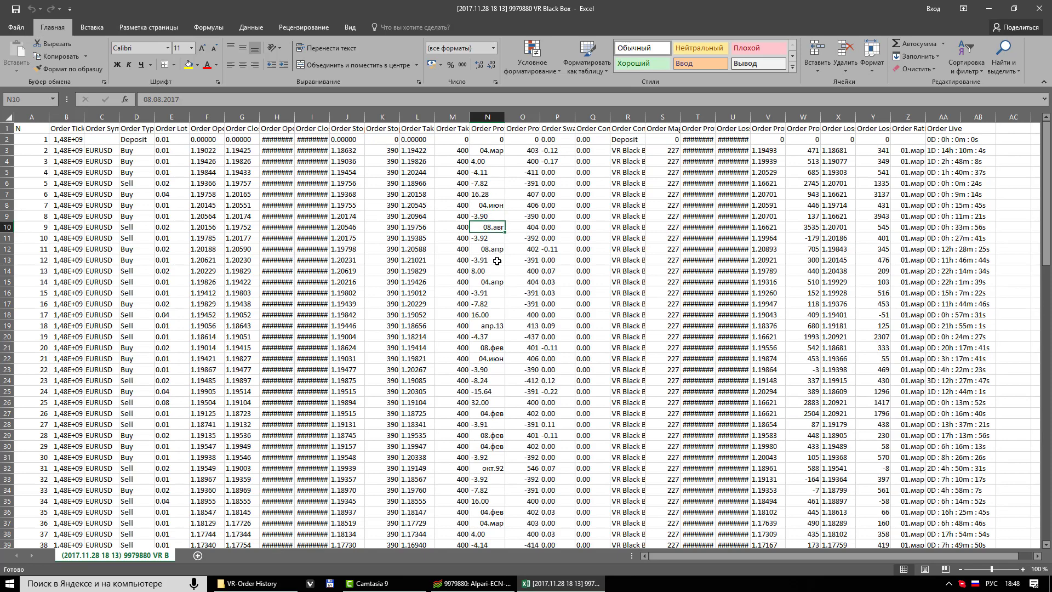
{"action": "left_click", "coordinate": [496, 249]}
{"action": "left_click", "coordinate": [494, 282]}
{"action": "scroll", "coordinate": [488, 299], "scroll_direction": "down", "scroll_amount": 13}
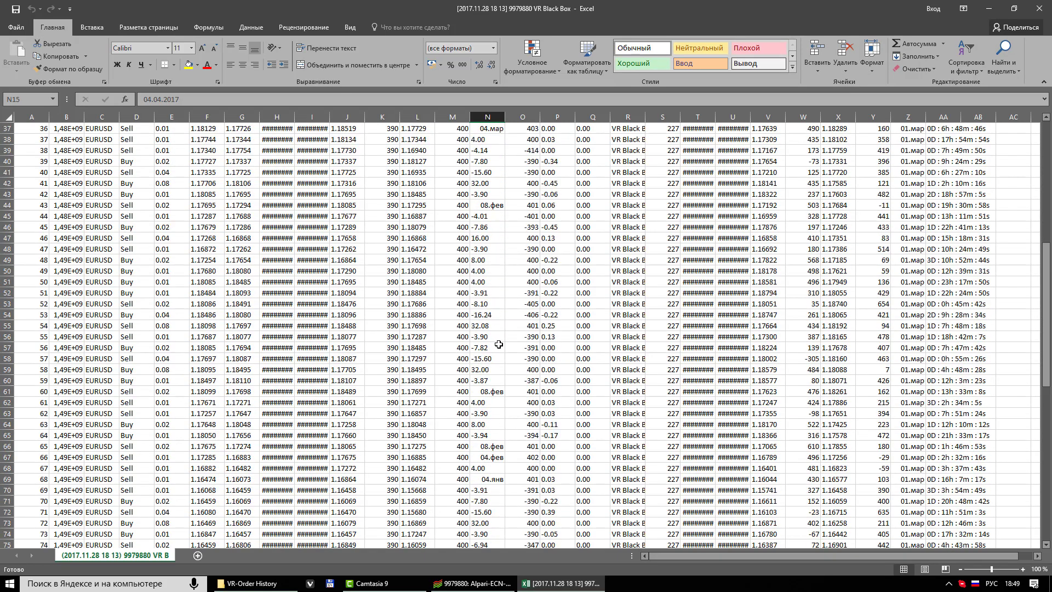
{"action": "left_click", "coordinate": [496, 359]}
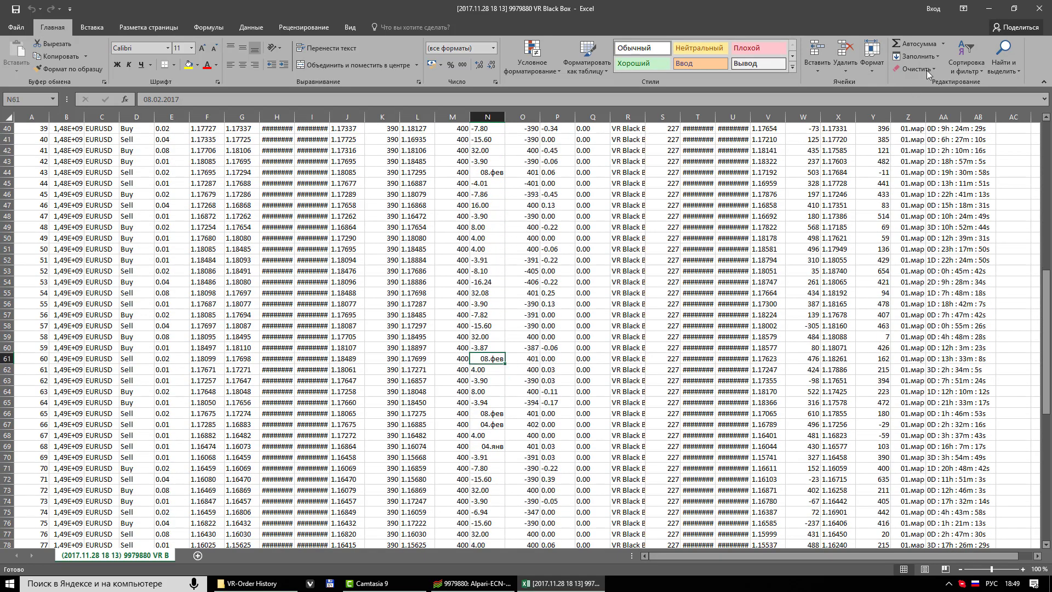
{"action": "left_click", "coordinate": [1040, 9]}
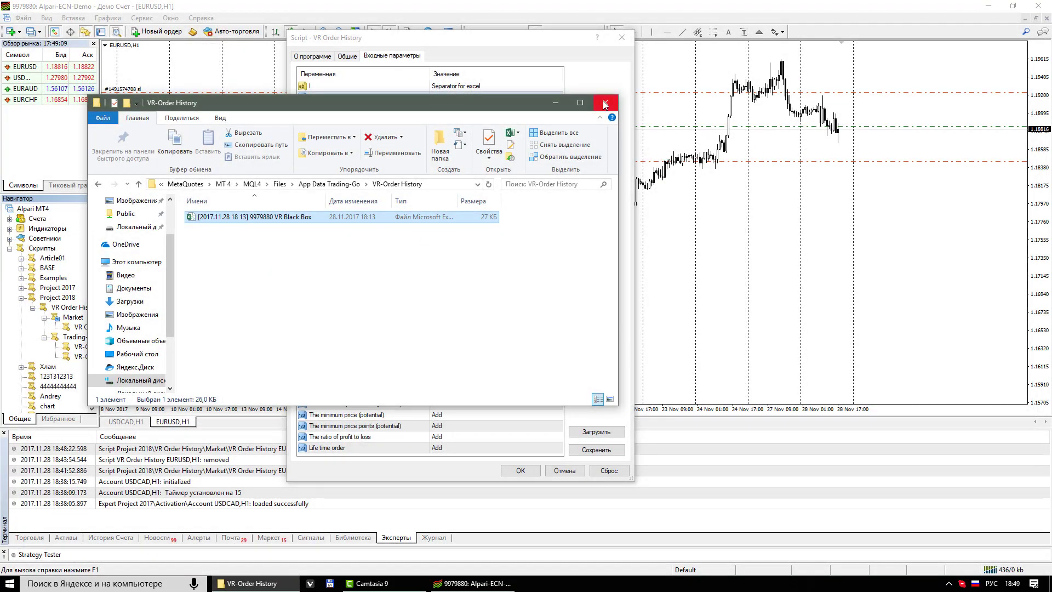
Try the Point option for the script's Excel Separator parameter and return it to Comma.
{"action": "left_click", "coordinate": [478, 91]}
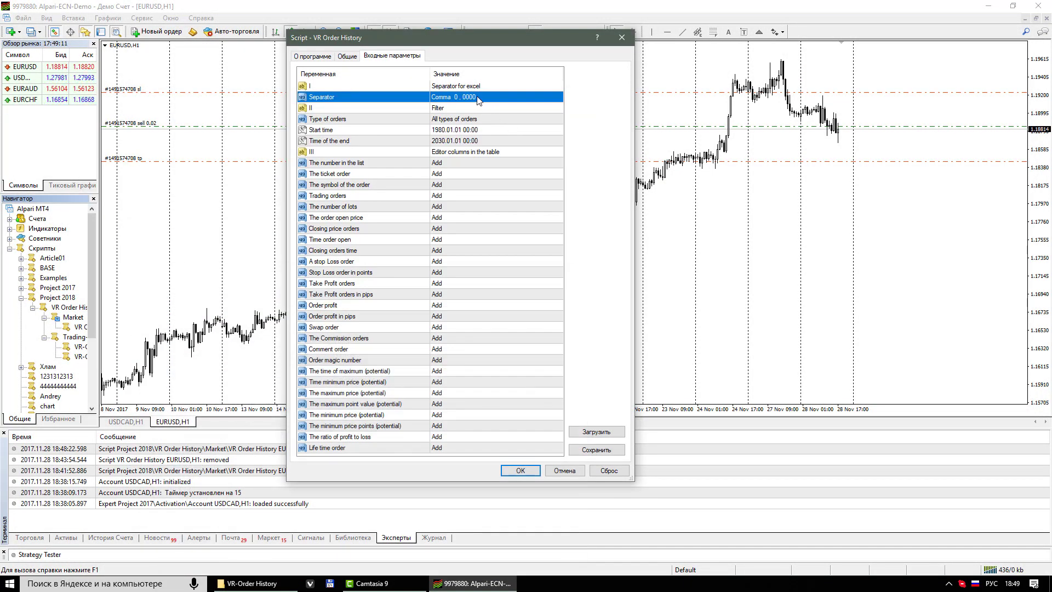
{"action": "left_click", "coordinate": [478, 99]}
{"action": "left_click", "coordinate": [478, 98]}
{"action": "left_click", "coordinate": [477, 97]}
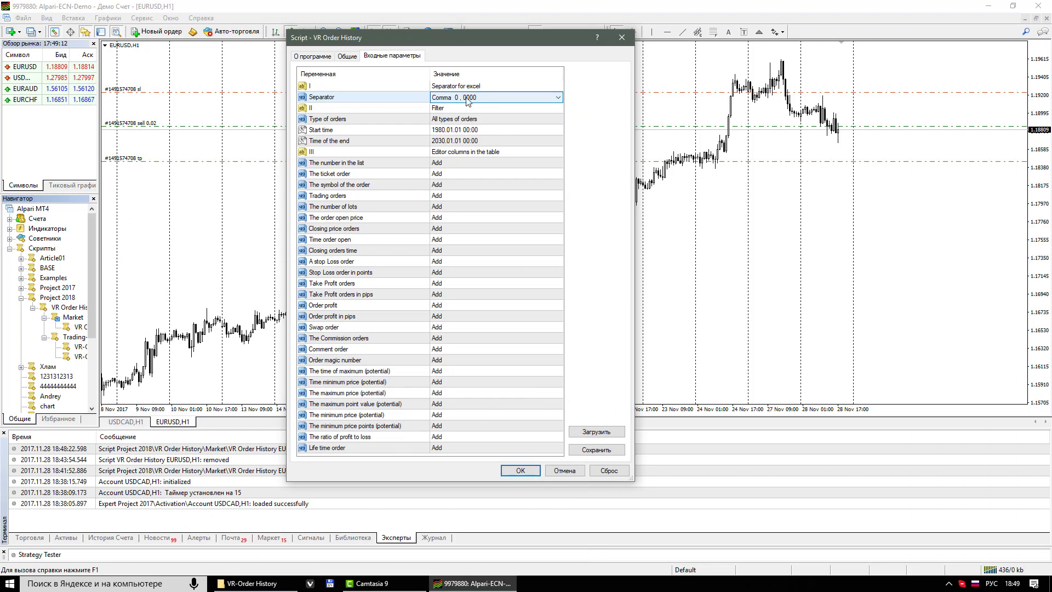
{"action": "left_click", "coordinate": [460, 98]}
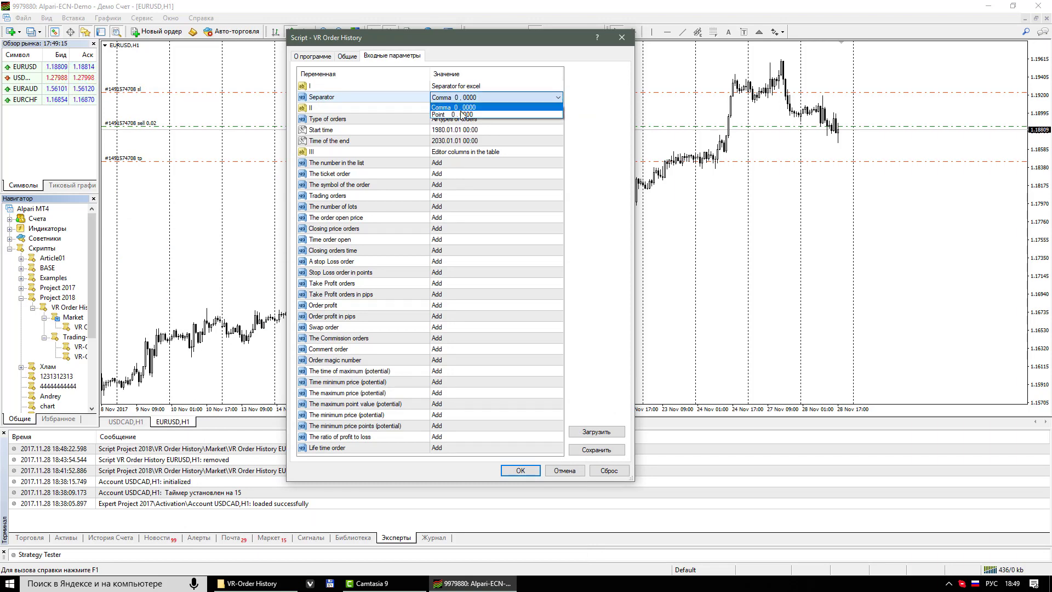
{"action": "left_click", "coordinate": [461, 119]}
{"action": "left_click", "coordinate": [460, 99]}
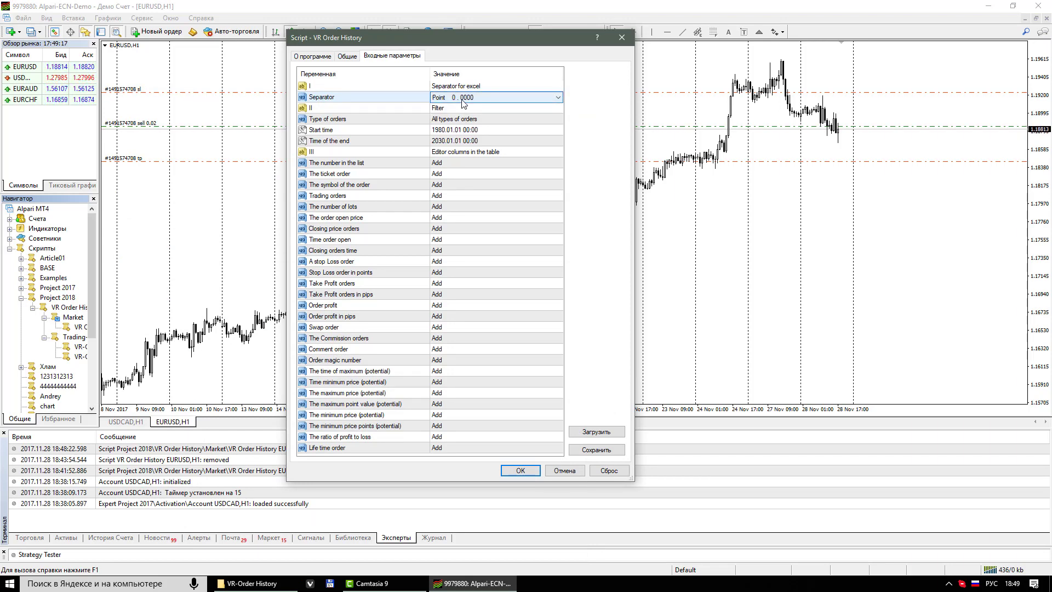
{"action": "left_click", "coordinate": [461, 99]}
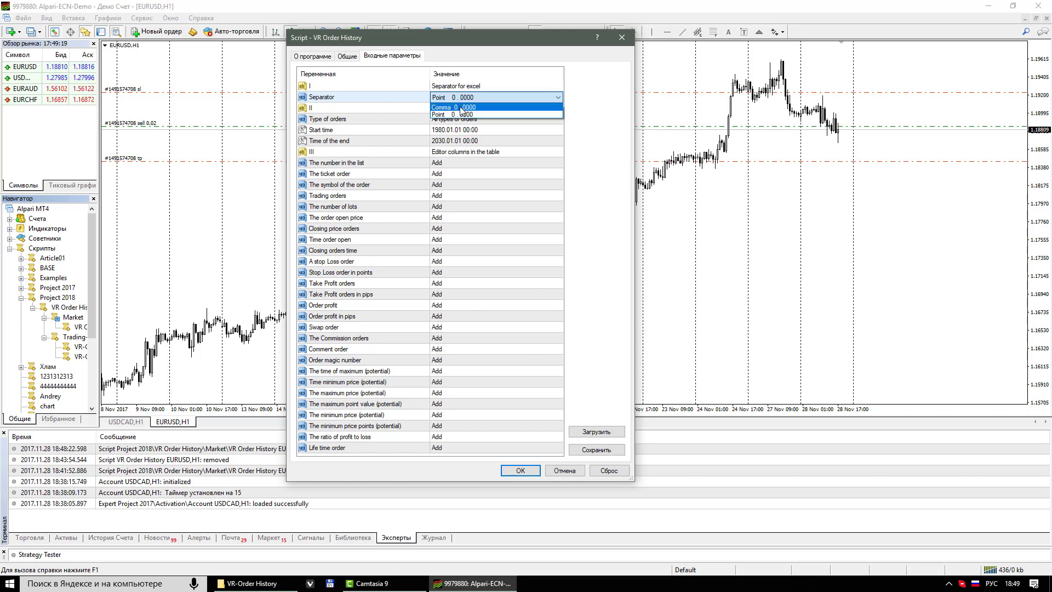
{"action": "left_click", "coordinate": [460, 108]}
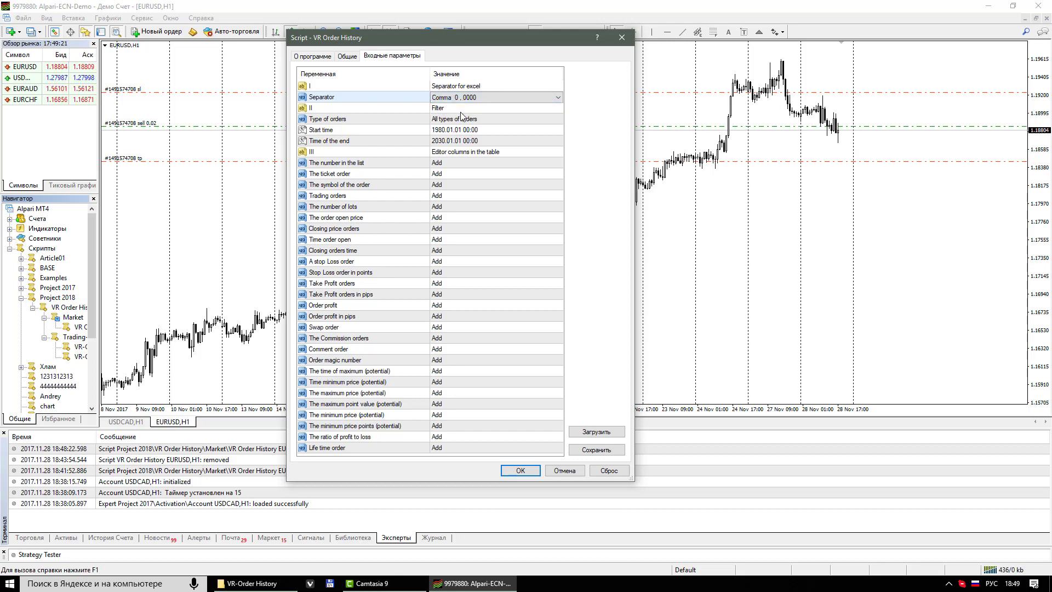
Reopen the VR Black Box report, compare number formatting in the stop loss and Order Profit columns, and close the report and its folder.
{"action": "left_click", "coordinate": [249, 584]}
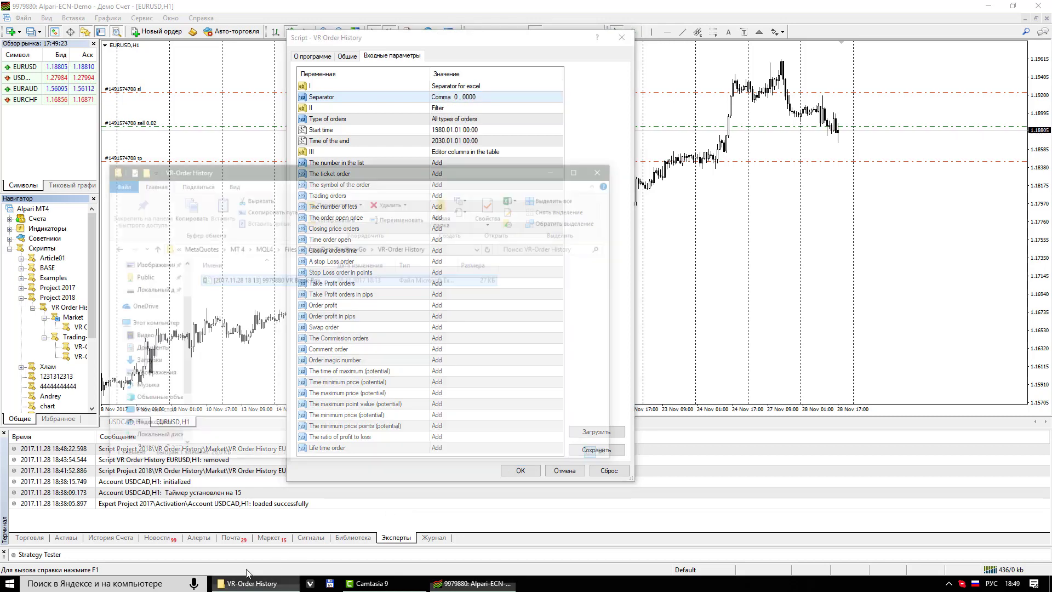
{"action": "double_click", "coordinate": [258, 217]}
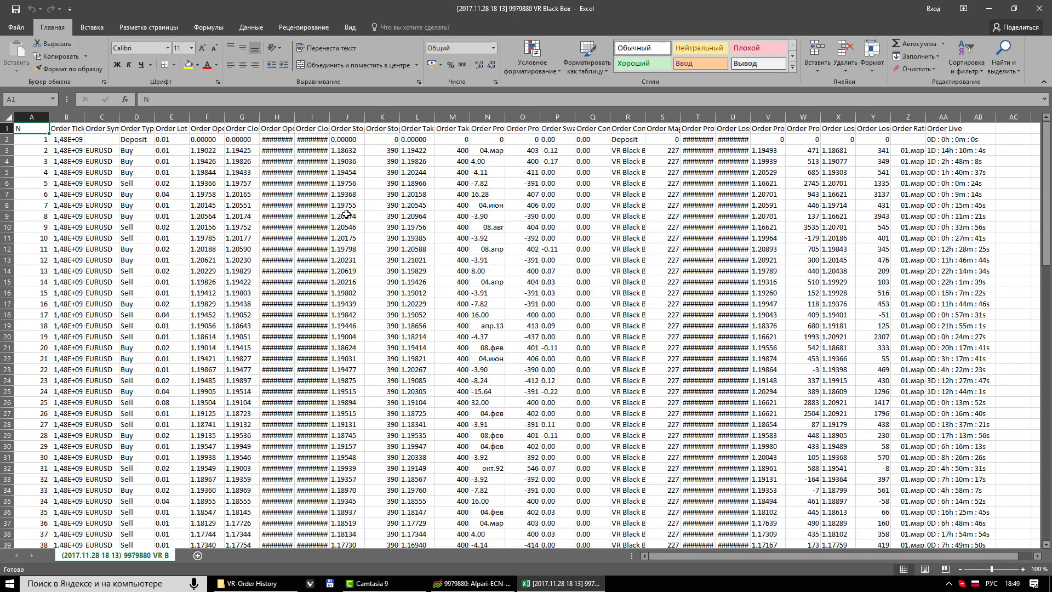
{"action": "left_click", "coordinate": [341, 173]}
{"action": "left_click", "coordinate": [340, 183]}
{"action": "left_click", "coordinate": [341, 194]}
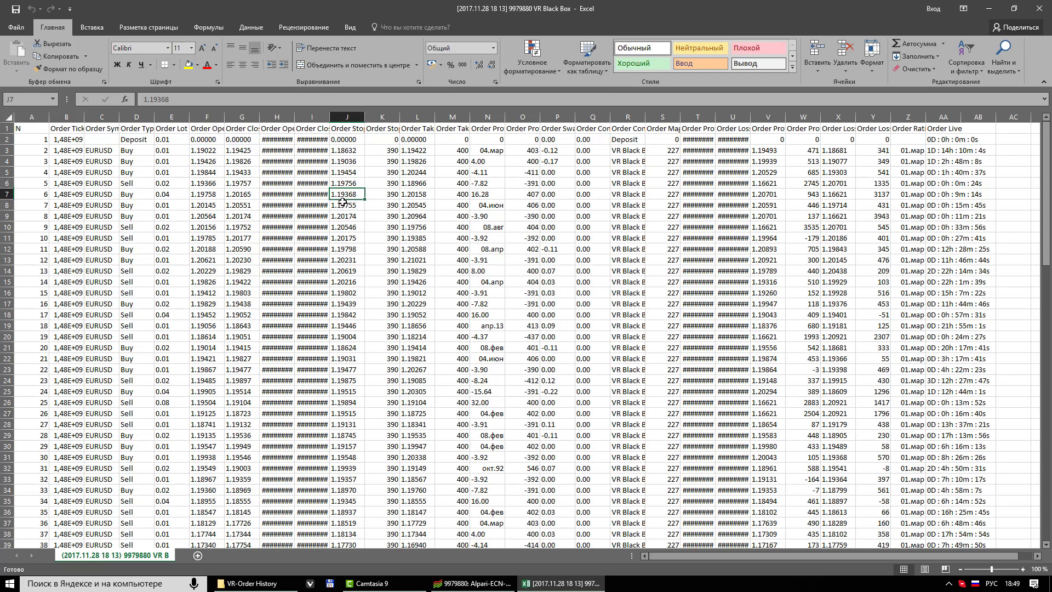
{"action": "left_click", "coordinate": [343, 205]}
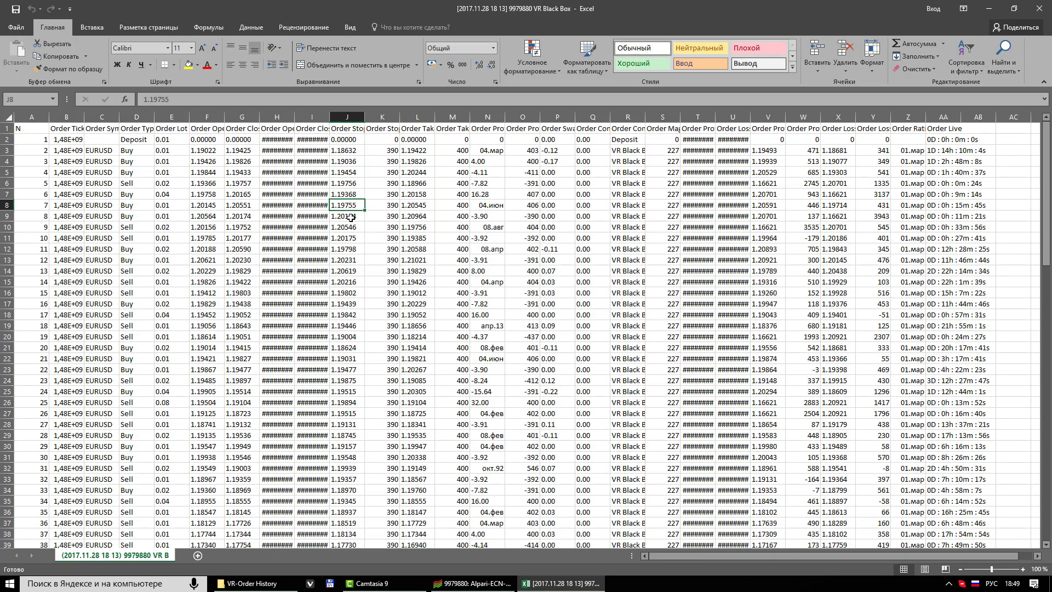
{"action": "left_click", "coordinate": [488, 205]}
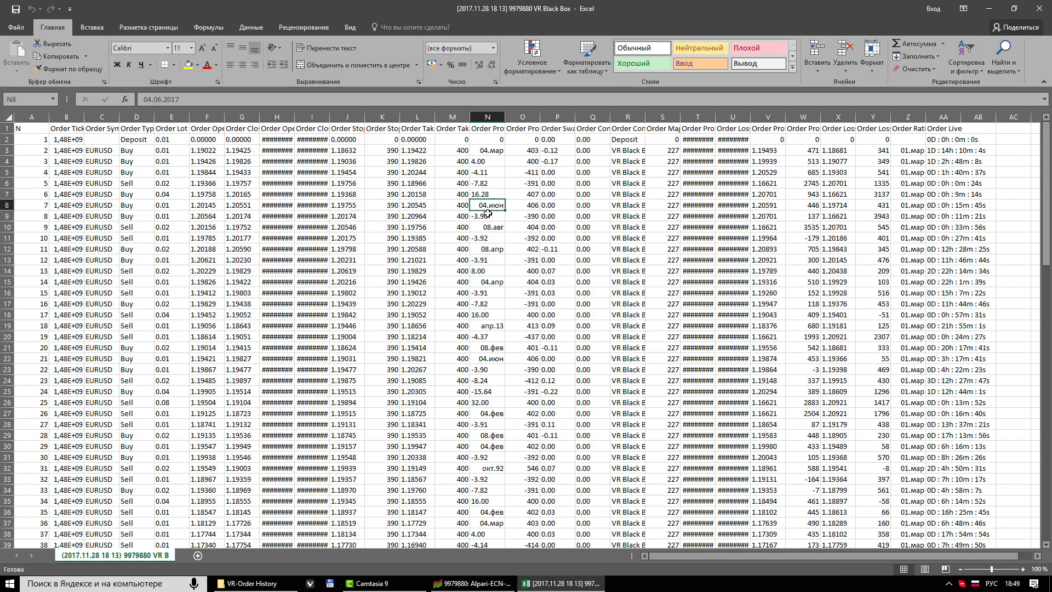
{"action": "left_click", "coordinate": [489, 216]}
{"action": "left_click", "coordinate": [488, 227]}
{"action": "left_click", "coordinate": [490, 238]}
{"action": "left_click", "coordinate": [490, 249]}
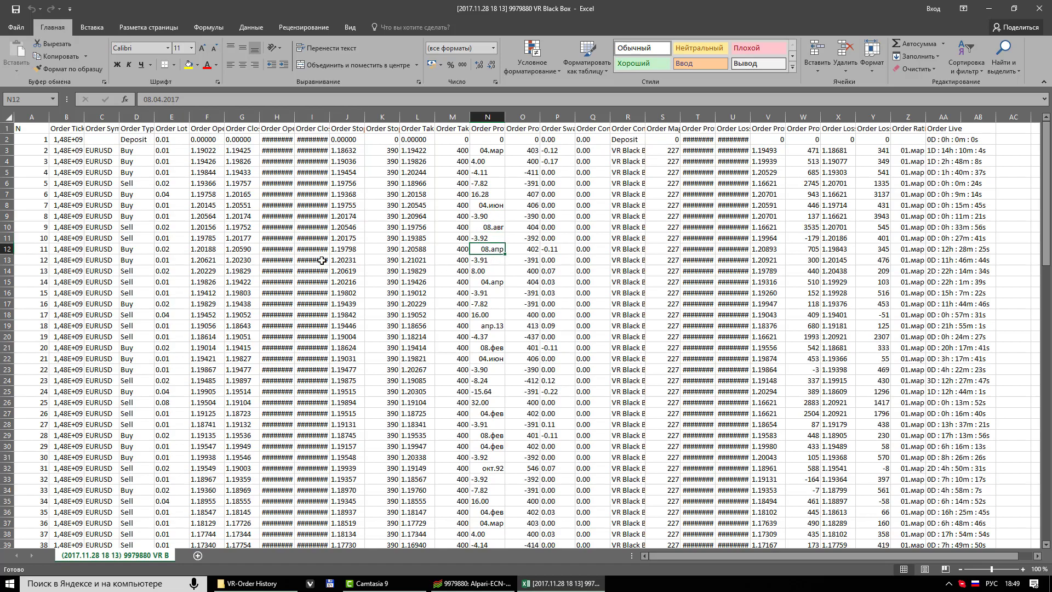
{"action": "left_click", "coordinate": [1039, 9]}
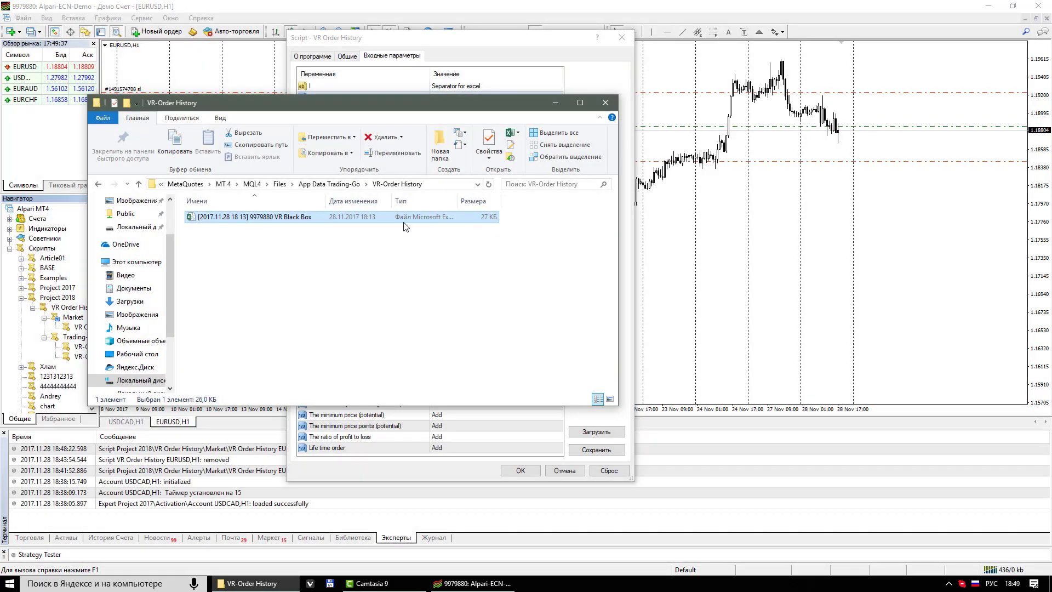
{"action": "left_click", "coordinate": [606, 103]}
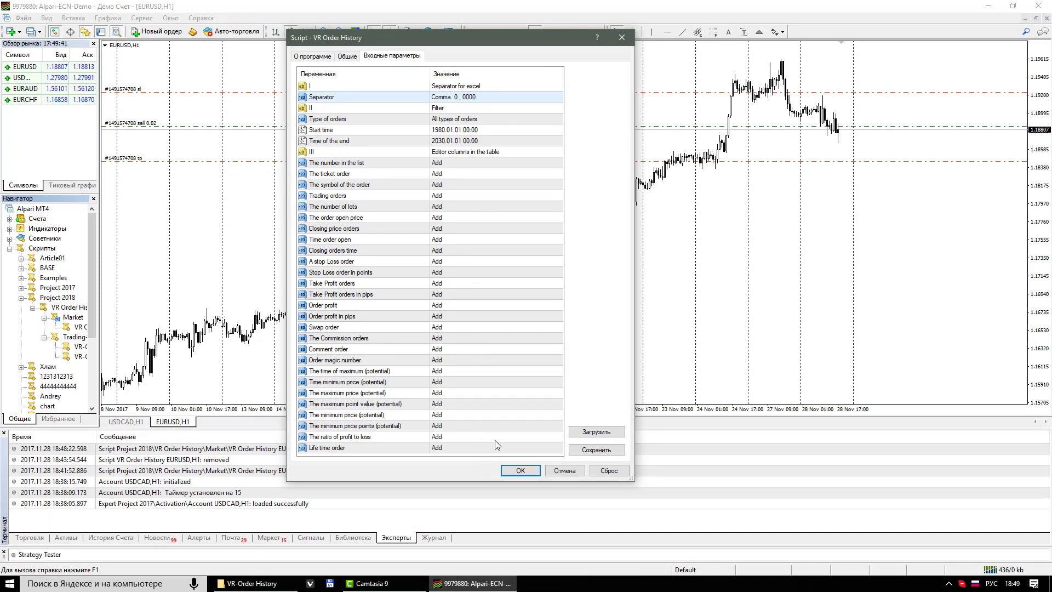
Review the available options of the Type of orders filter without changing it, and select the Start time parameter.
{"action": "left_click", "coordinate": [460, 109]}
{"action": "left_click", "coordinate": [462, 118]}
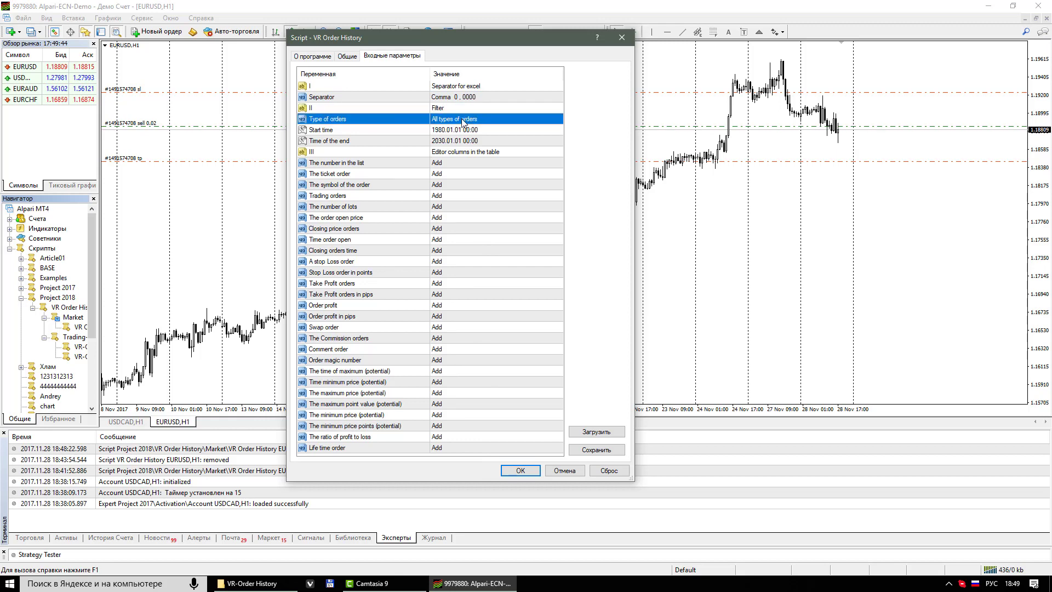
{"action": "left_click", "coordinate": [462, 121]}
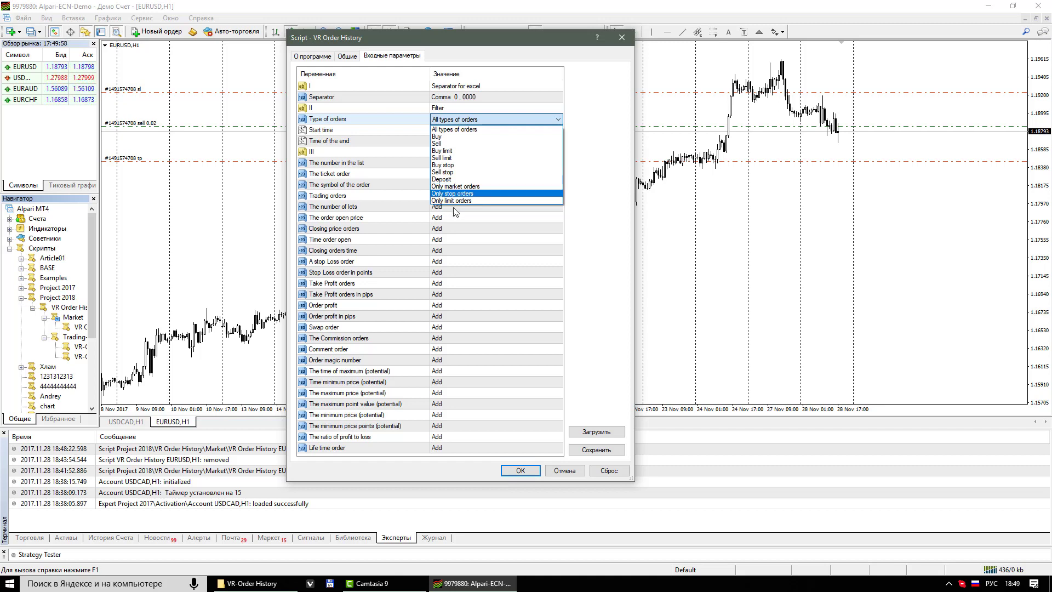
{"action": "left_click", "coordinate": [385, 131]}
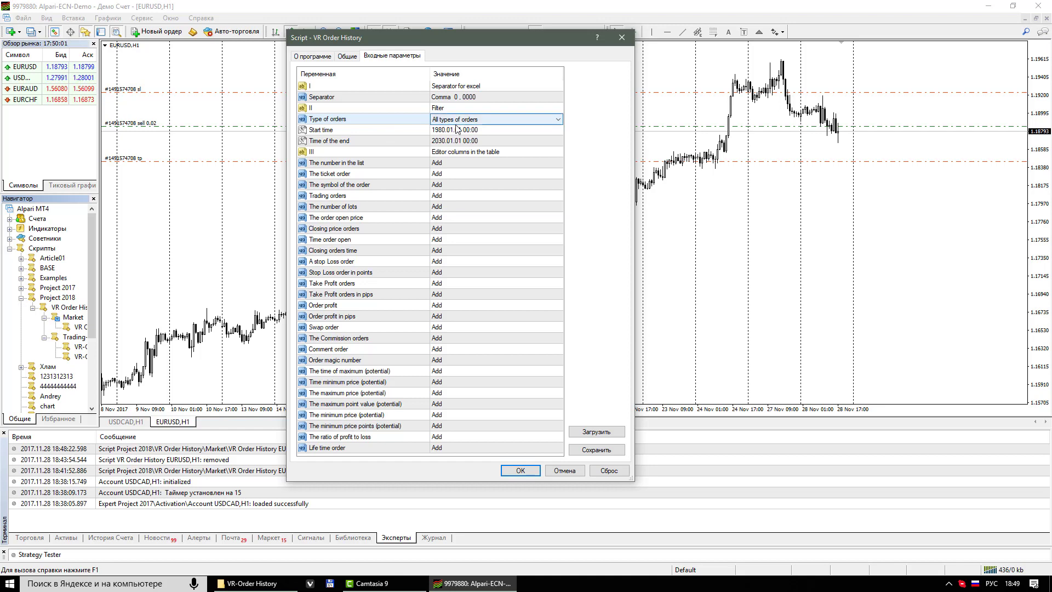
{"action": "left_click", "coordinate": [463, 131]}
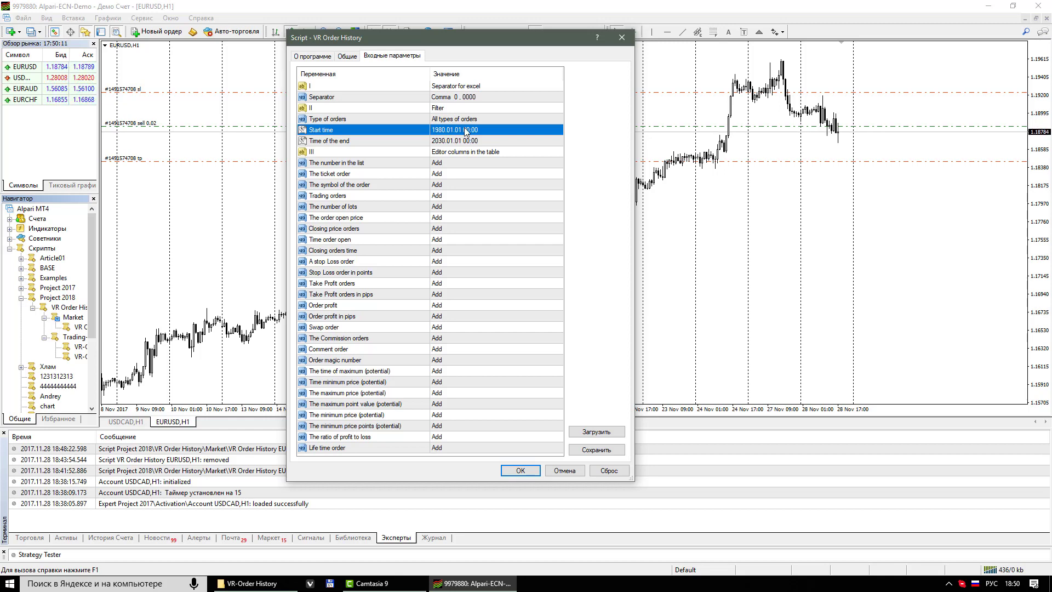
Go through the table column parameters one by one, from The number in the list past Closing orders time.
{"action": "left_click", "coordinate": [467, 153]}
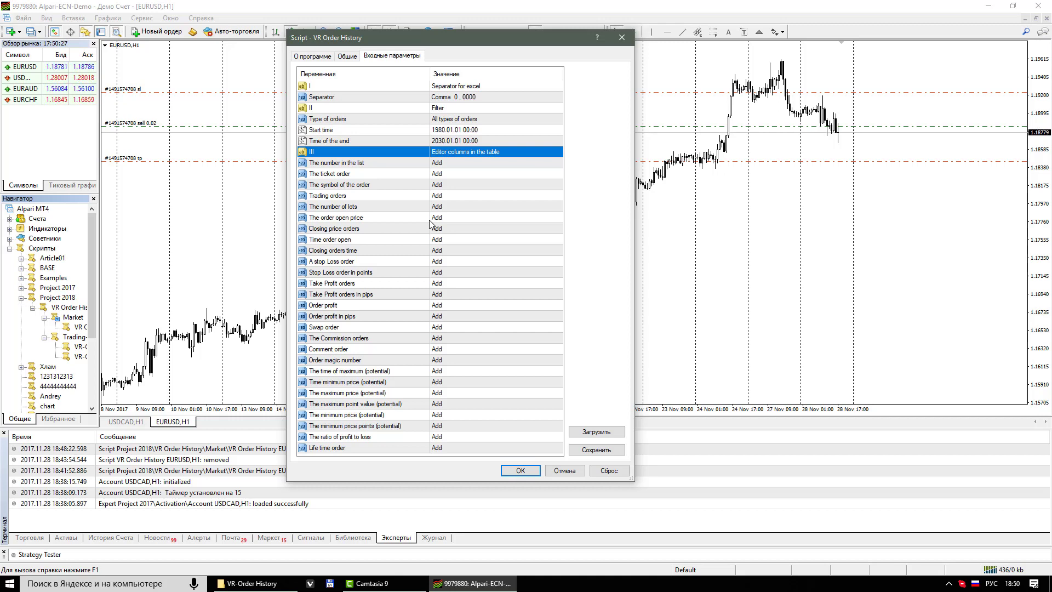
{"action": "left_click", "coordinate": [473, 163]}
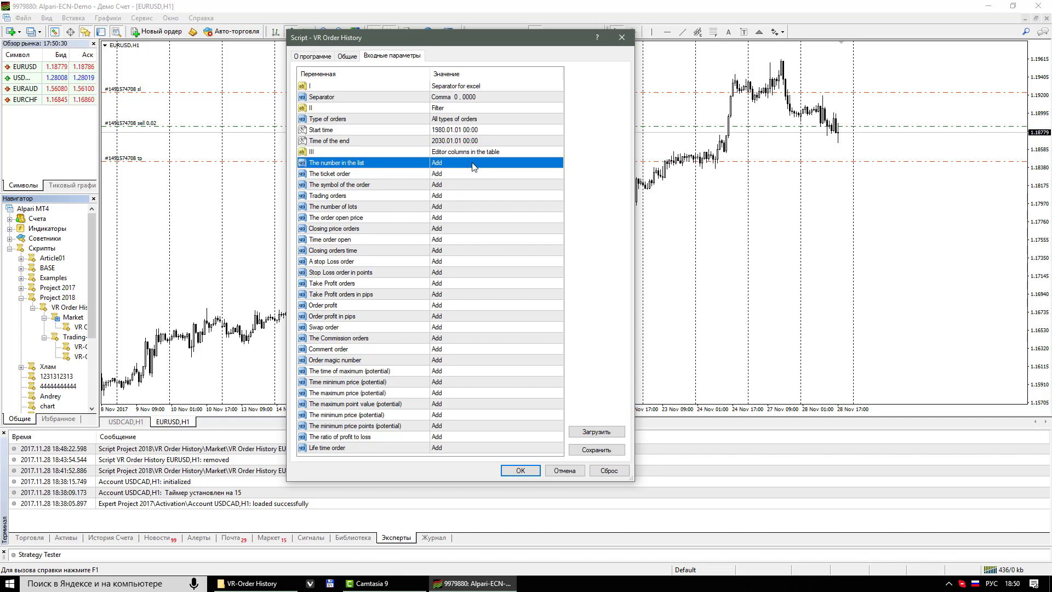
{"action": "key", "text": "Down"}
{"action": "key", "text": "Down"}
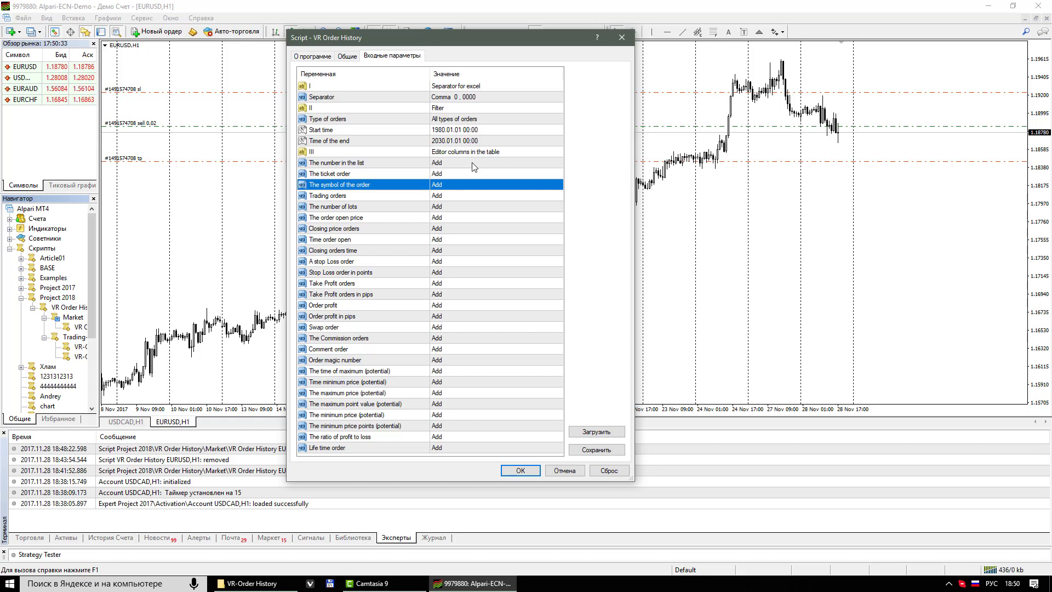
{"action": "key", "text": "Down"}
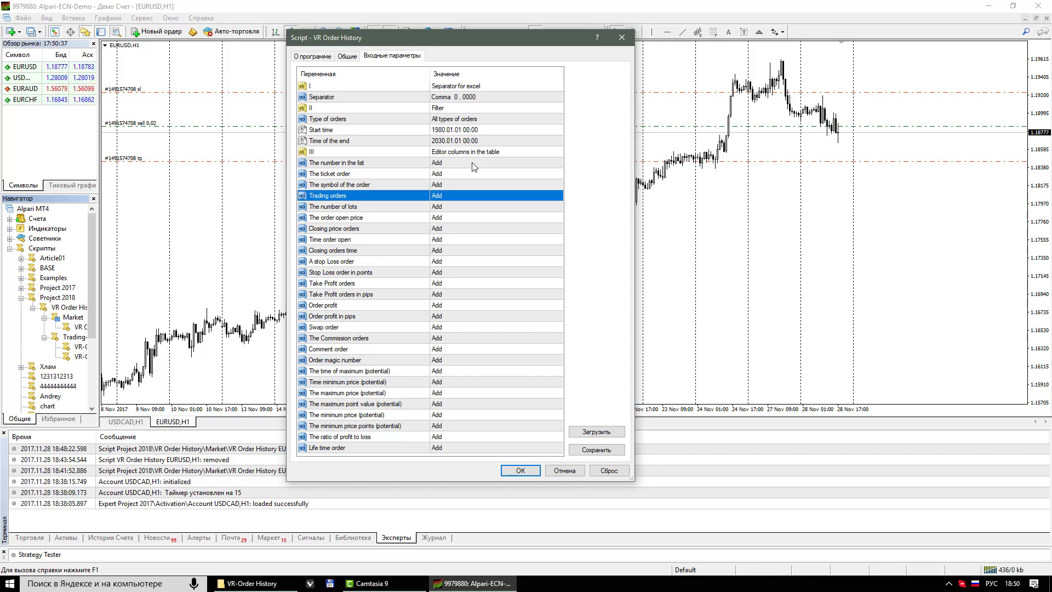
{"action": "key", "text": "Down"}
{"action": "key", "text": "Down"}
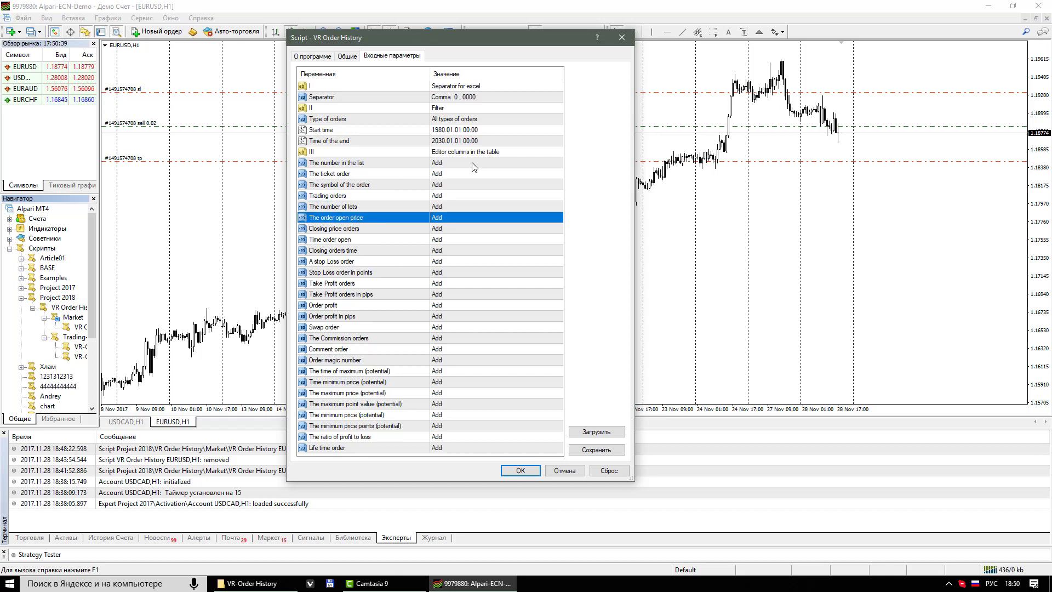
{"action": "key", "text": "Down"}
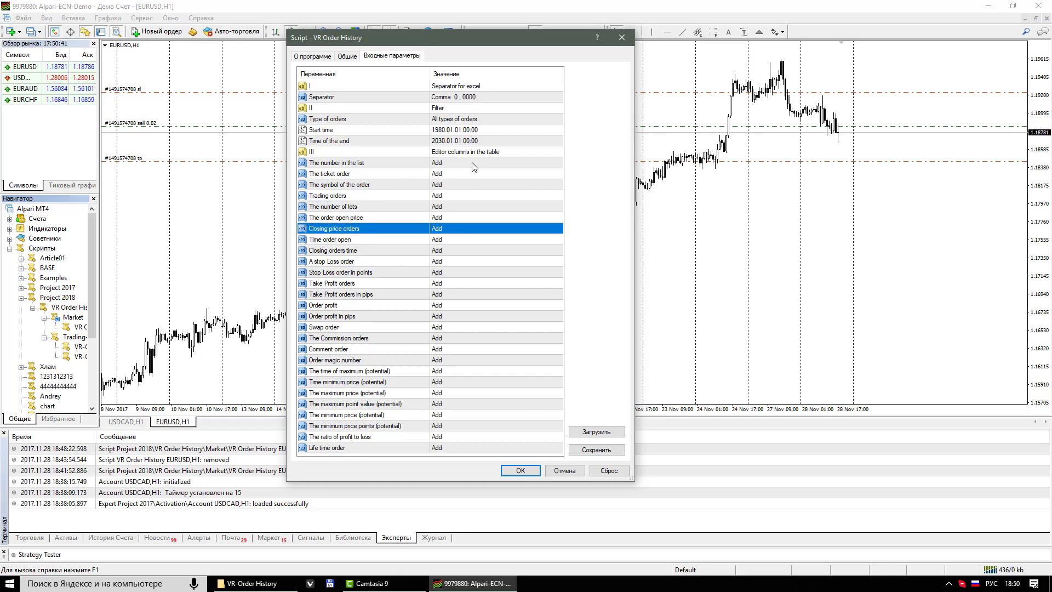
{"action": "key", "text": "Down"}
{"action": "key", "text": "Down"}
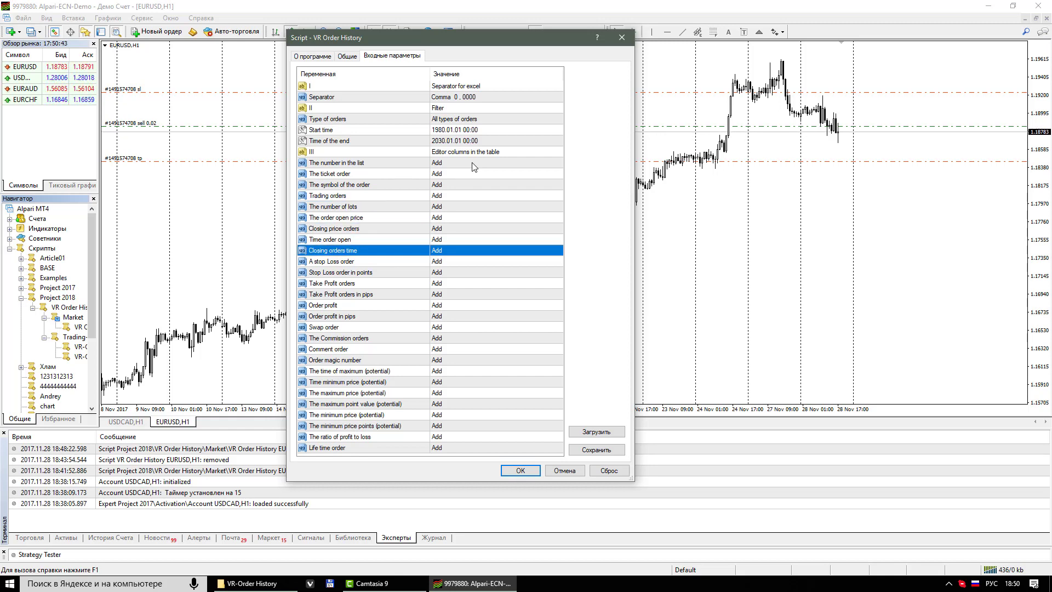
{"action": "key", "text": "Down"}
{"action": "key", "text": "Down"}
{"action": "key", "text": "Down"}
{"action": "key", "text": "Down"}
{"action": "key", "text": "Down"}
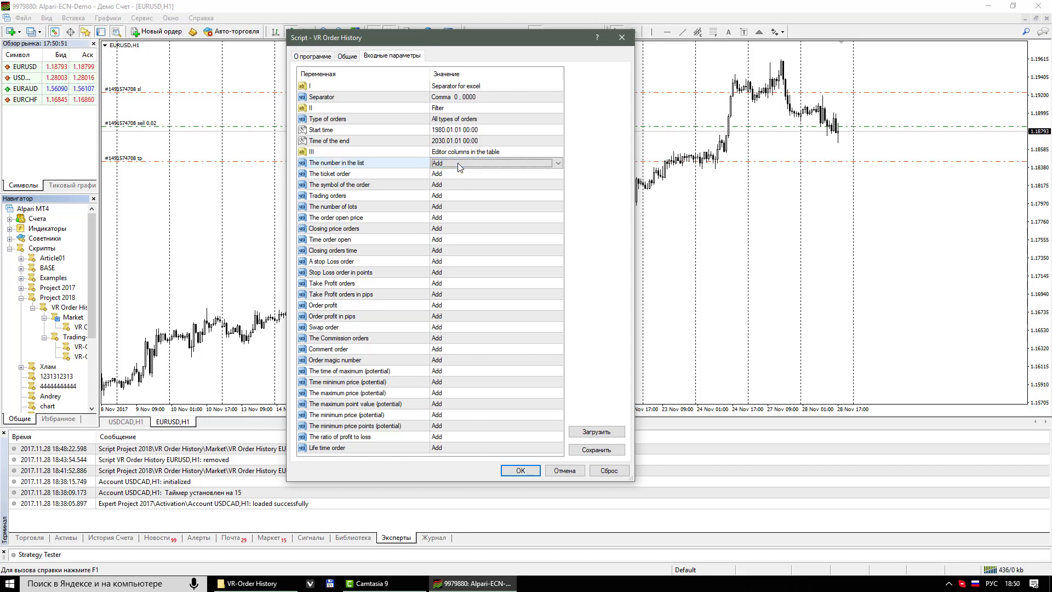
Try the Delete option for The number in the list column parameter and return it to Add.
{"action": "double_click", "coordinate": [458, 164]}
{"action": "left_click", "coordinate": [459, 165]}
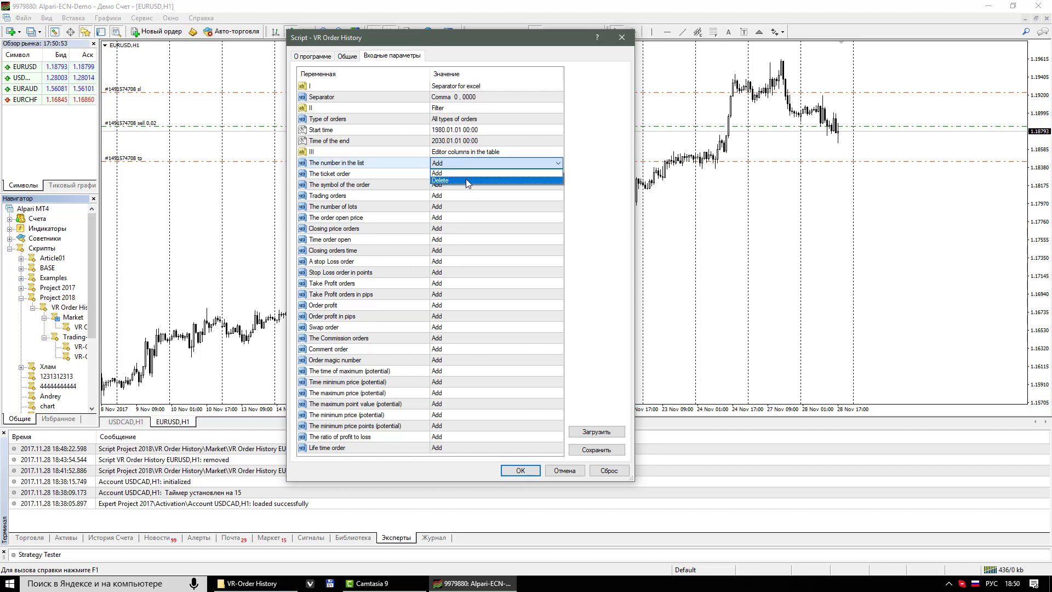
{"action": "left_click", "coordinate": [466, 179]}
{"action": "left_click", "coordinate": [472, 163]}
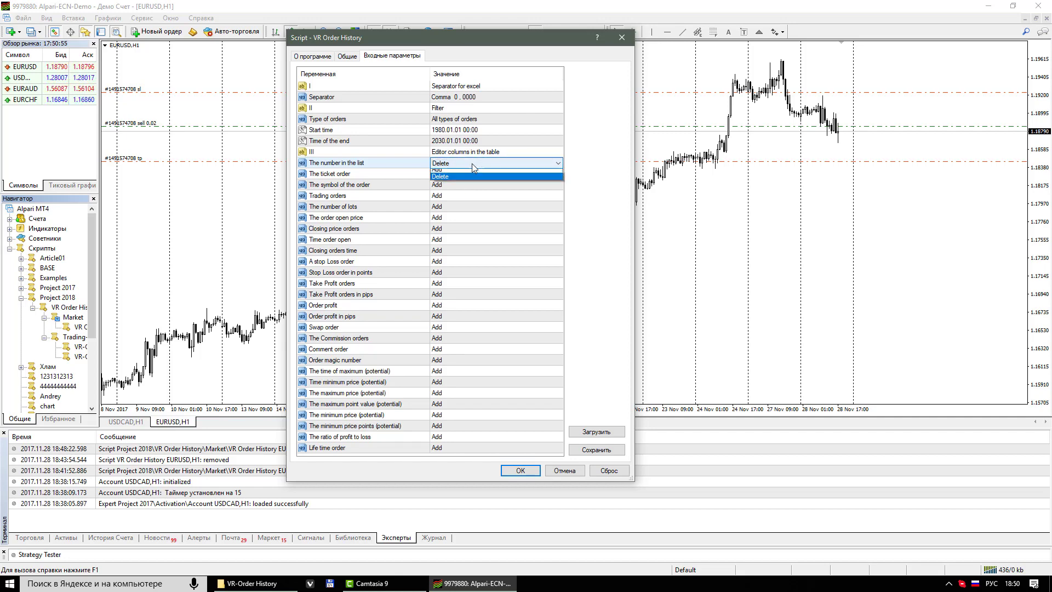
{"action": "left_click", "coordinate": [471, 173]}
Run the script with these parameters and open MQL4 > Files > App Data Trading-Go > VR Order History in the terminal's data folder.
{"action": "left_click", "coordinate": [515, 471]}
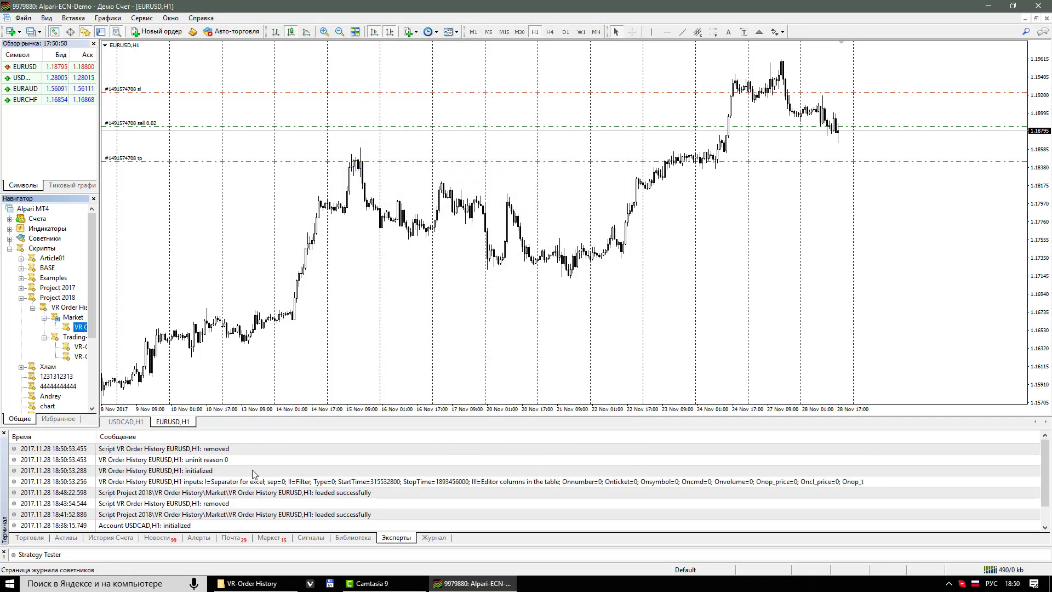
{"action": "left_click", "coordinate": [23, 18]}
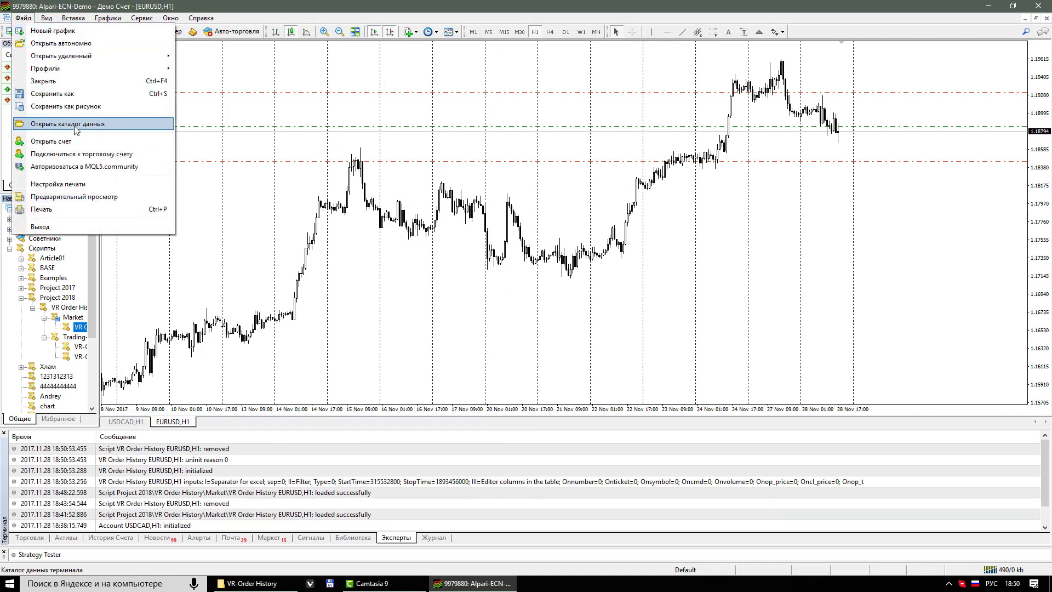
{"action": "key", "text": "Escape"}
{"action": "key", "text": "ctrl+shift+d"}
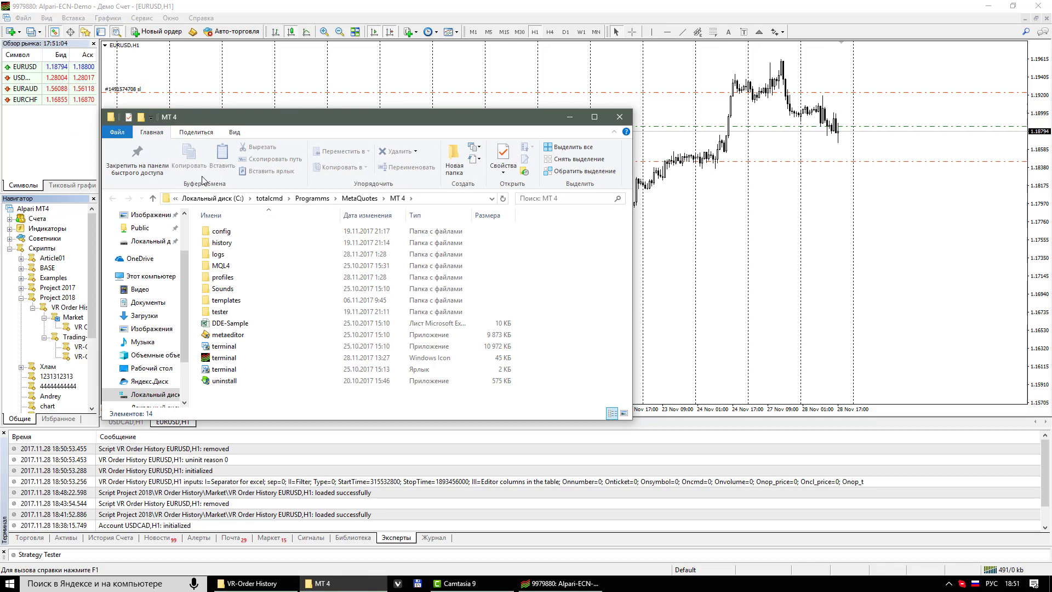
{"action": "double_click", "coordinate": [248, 267]}
{"action": "double_click", "coordinate": [241, 243]}
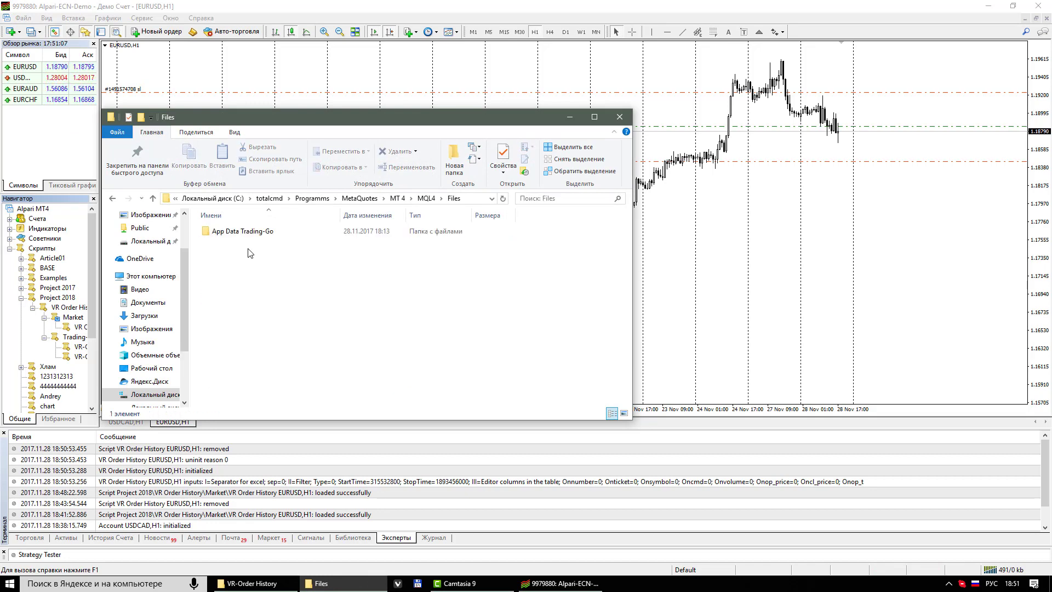
{"action": "double_click", "coordinate": [259, 232]}
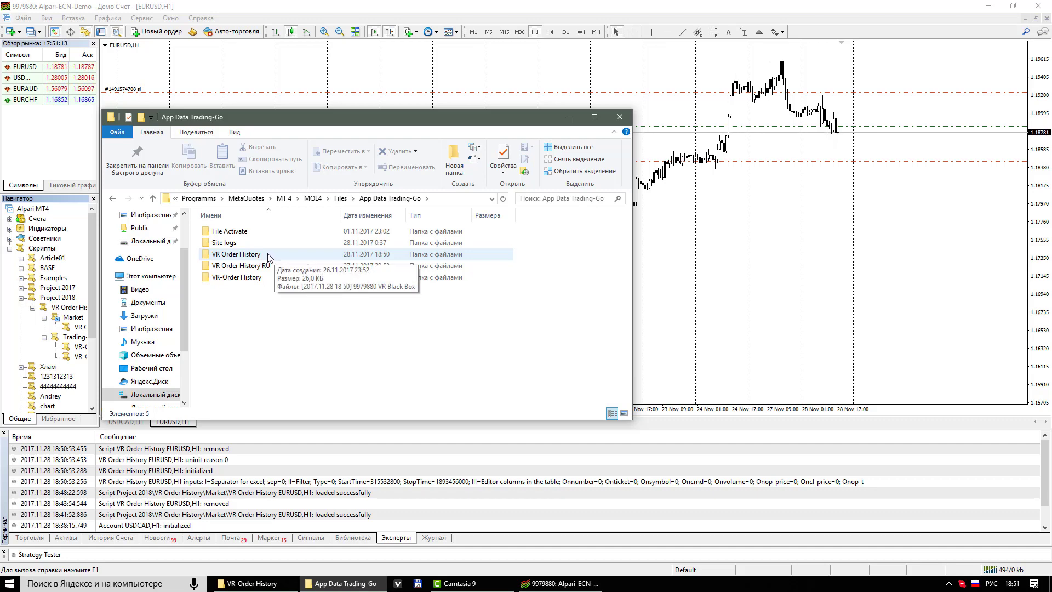
{"action": "double_click", "coordinate": [267, 255]}
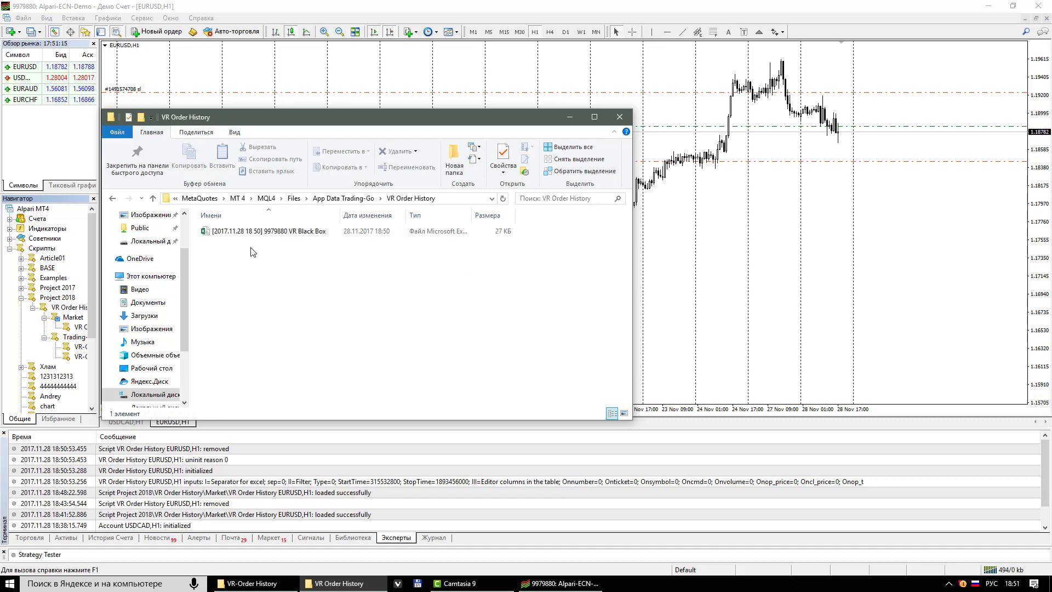
Check the VR Black Box report's modification time against the system clock and open the report in Excel.
{"action": "left_click", "coordinate": [261, 232]}
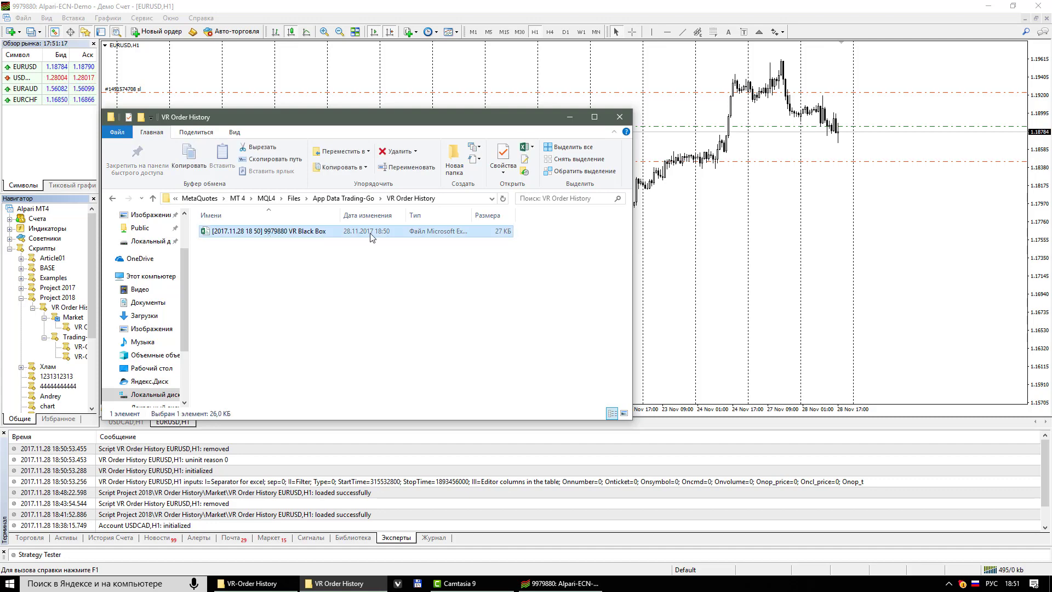
{"action": "key", "text": "super+alt+d"}
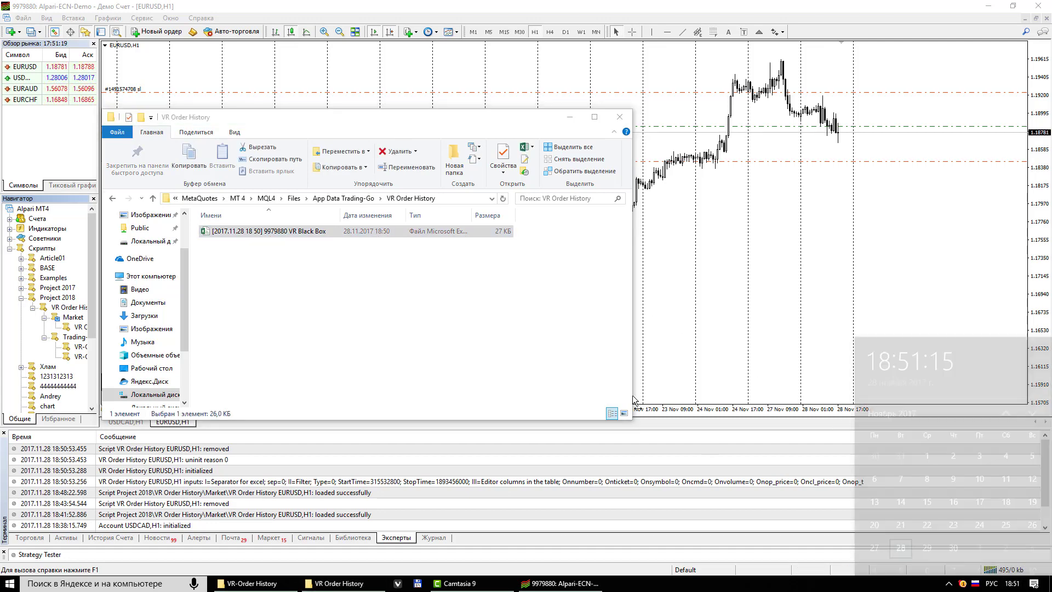
{"action": "left_click", "coordinate": [331, 233]}
{"action": "double_click", "coordinate": [331, 233]}
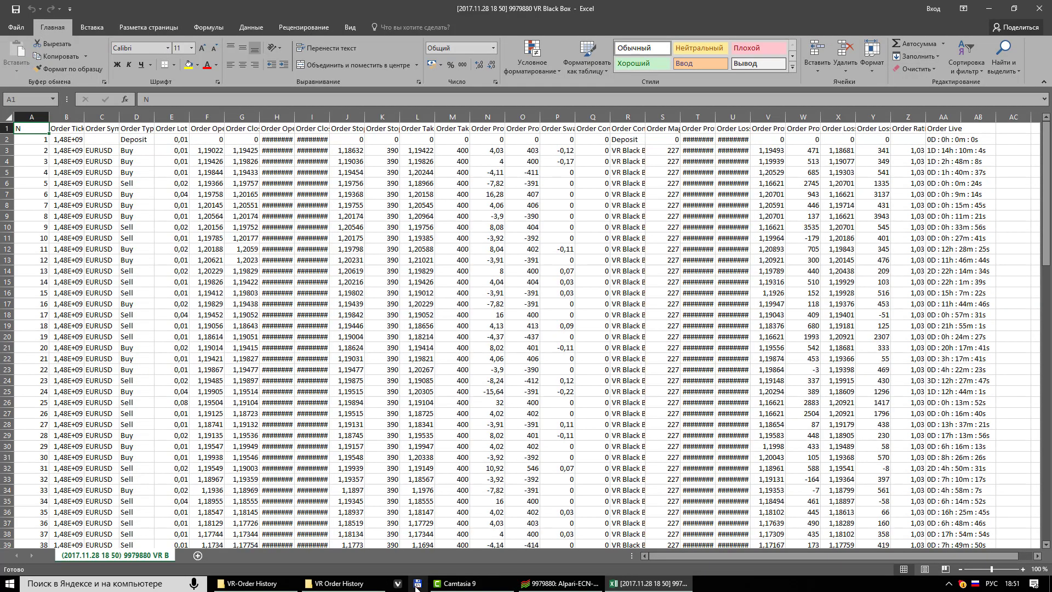
Bring back the VR Order History folder, widen its name column to examine the report's file name, and close the folder.
{"action": "left_click", "coordinate": [340, 584]}
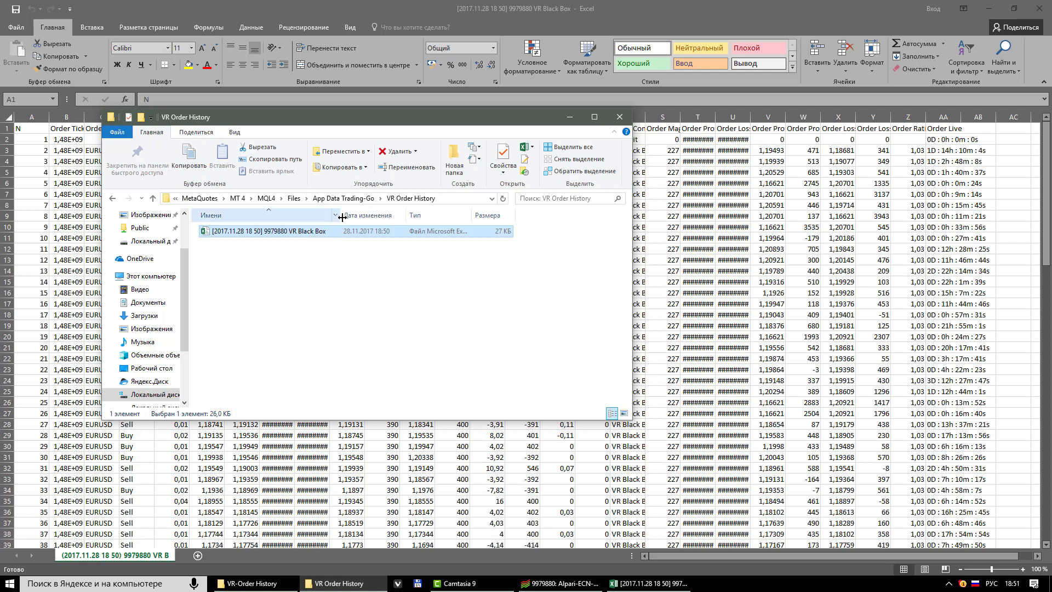
{"action": "left_click_drag", "start_coordinate": [340, 215], "coordinate": [370, 215]}
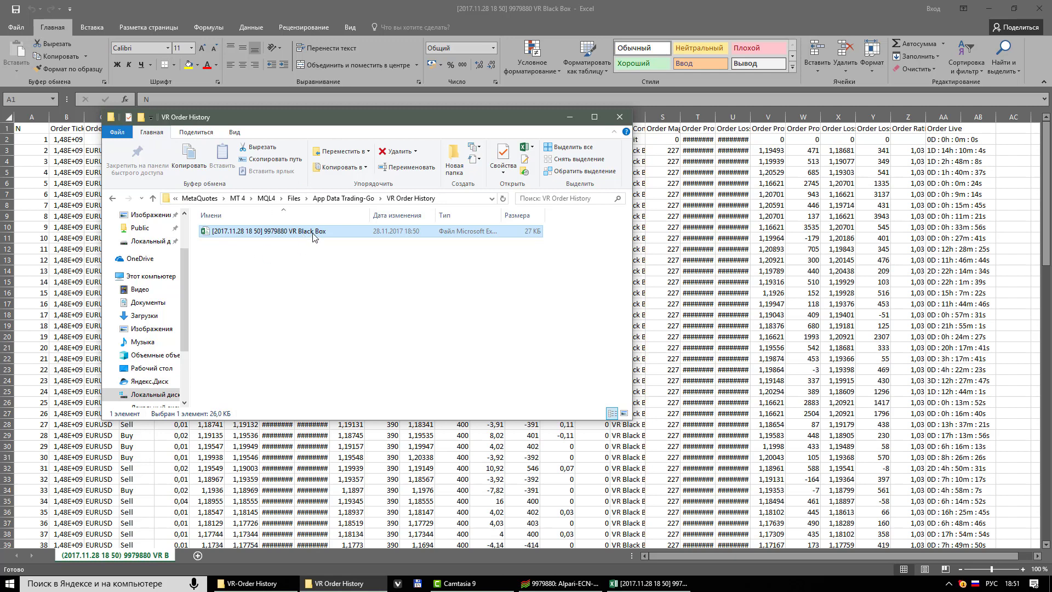
{"action": "left_click", "coordinate": [619, 117]}
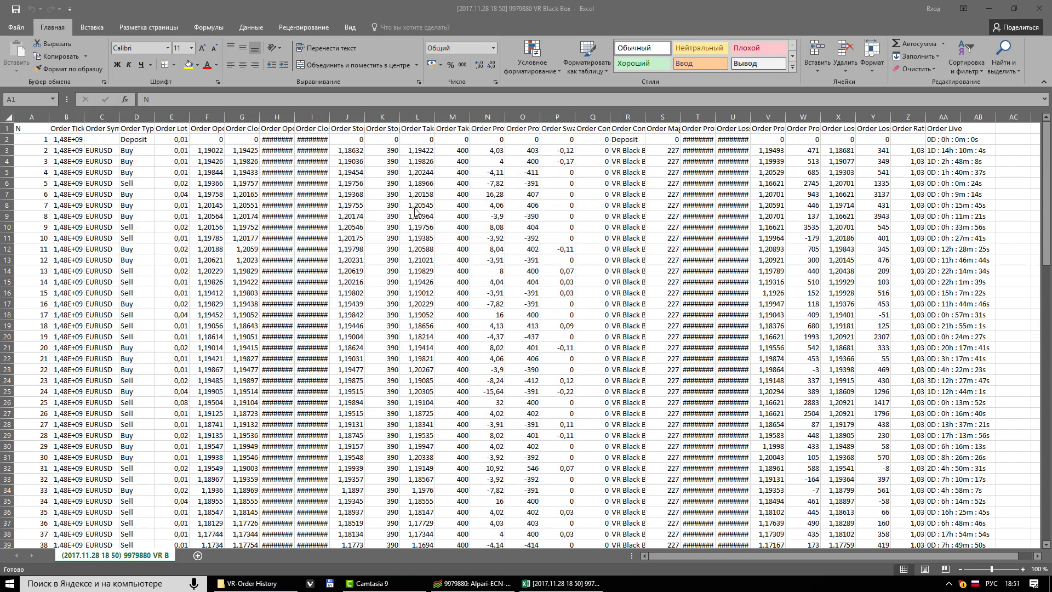
Examine values in the order profit and take profit columns and look through the order rows down the report.
{"action": "left_click", "coordinate": [496, 150]}
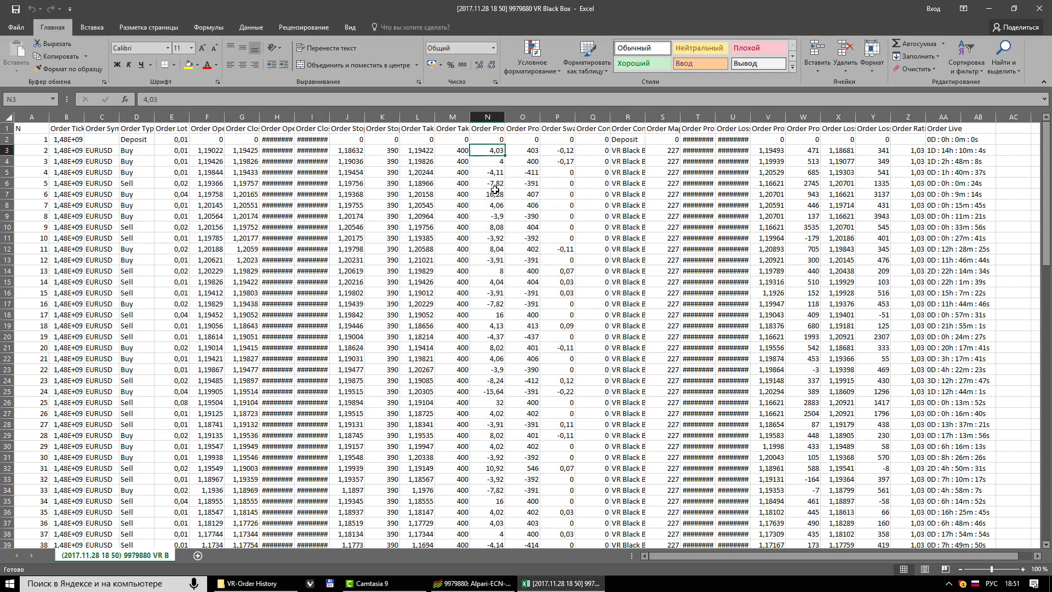
{"action": "left_click", "coordinate": [496, 194]}
{"action": "left_click", "coordinate": [496, 248]}
{"action": "left_click", "coordinate": [500, 280]}
{"action": "left_click", "coordinate": [490, 315]}
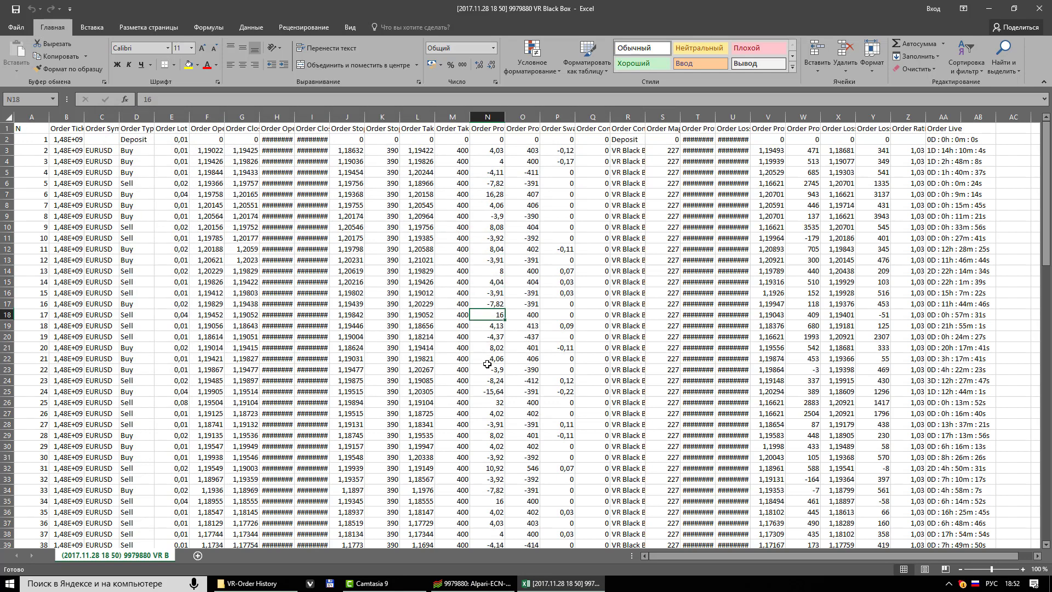
{"action": "left_click", "coordinate": [420, 152]}
{"action": "left_click", "coordinate": [424, 184]}
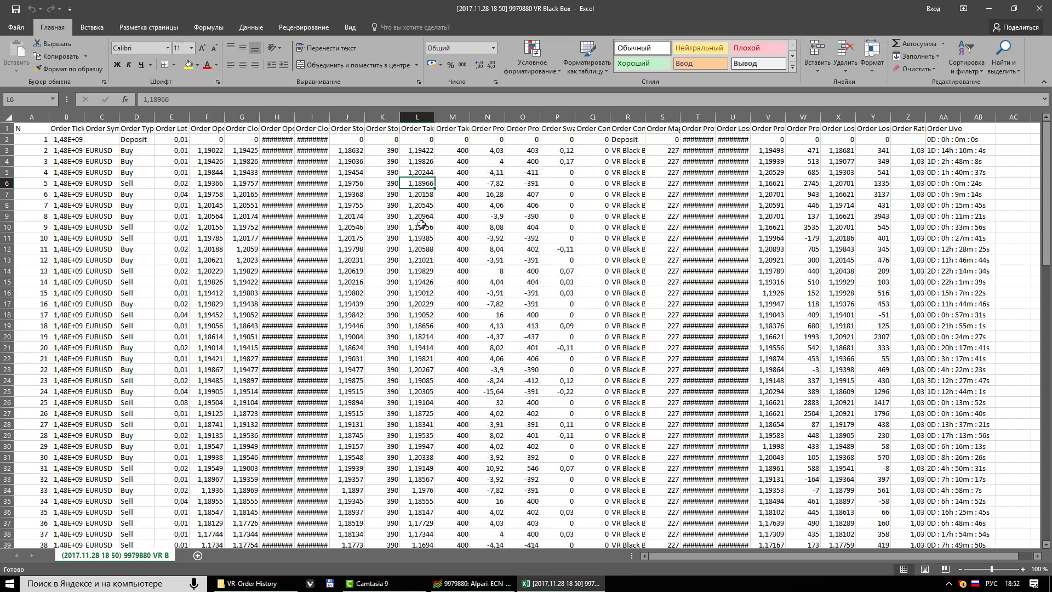
{"action": "left_click", "coordinate": [421, 225]}
{"action": "left_click", "coordinate": [423, 270]}
{"action": "scroll", "coordinate": [439, 326], "scroll_direction": "down", "scroll_amount": 7}
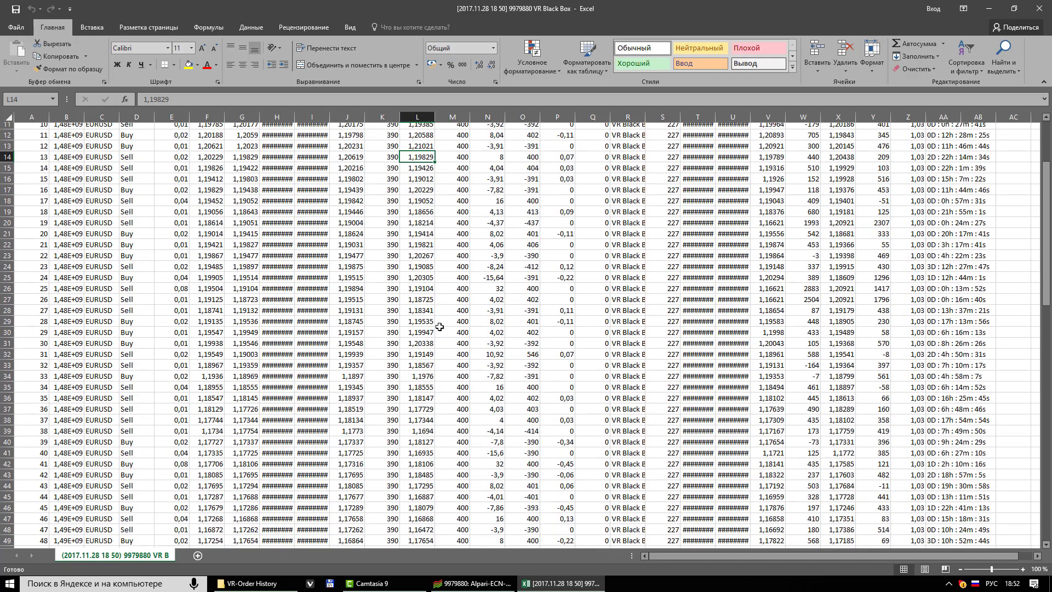
{"action": "scroll", "coordinate": [442, 330], "scroll_direction": "down", "scroll_amount": 8}
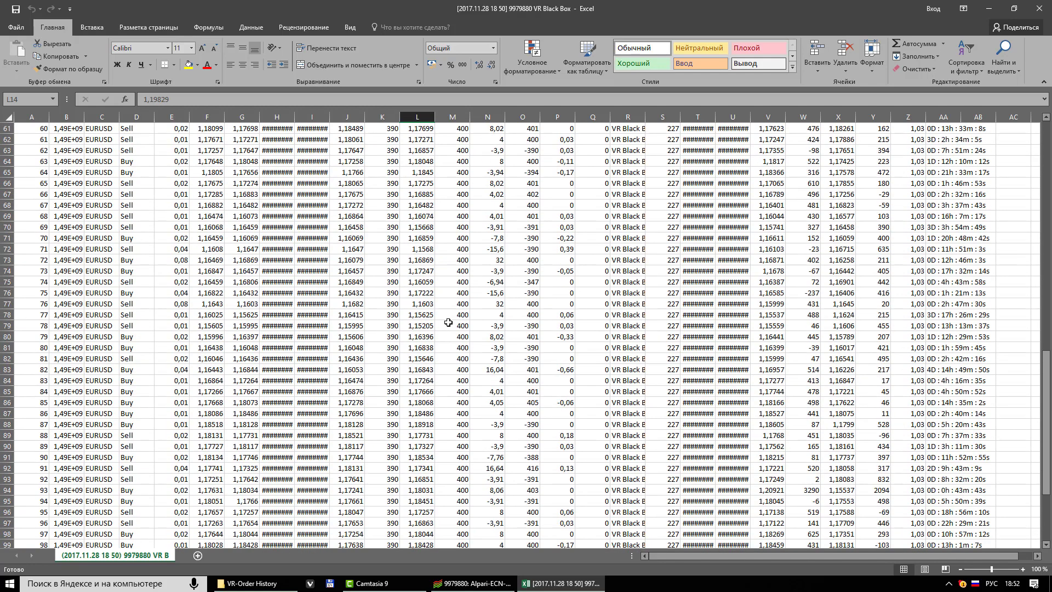
{"action": "scroll", "coordinate": [448, 319], "scroll_direction": "up", "scroll_amount": 15}
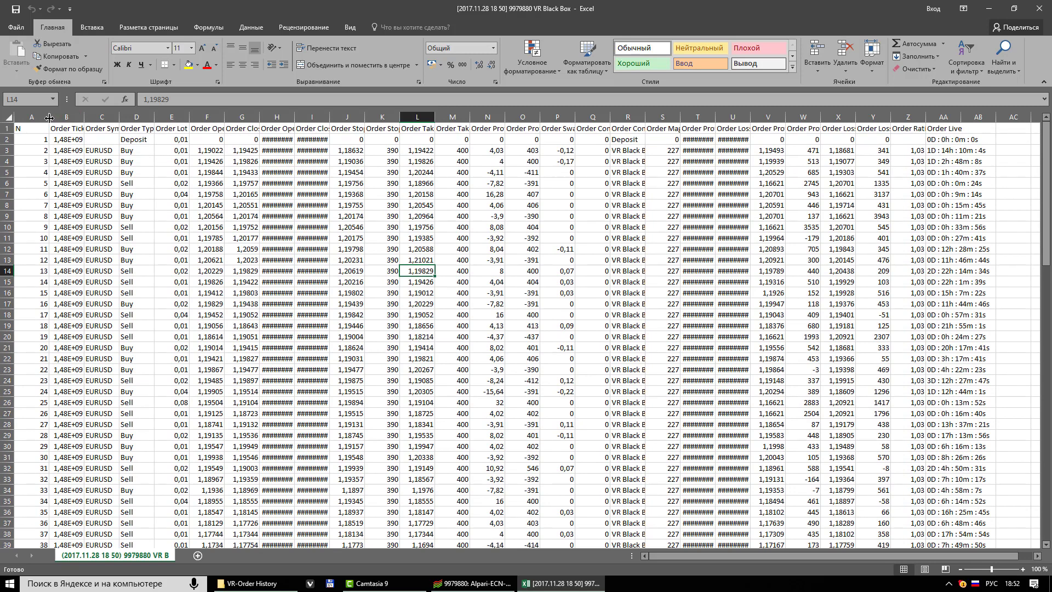
Narrow the N column and widen the Order Open Time, Order Close Time and Order Comment columns to fit their contents.
{"action": "left_click_drag", "start_coordinate": [49, 117], "coordinate": [34, 120]}
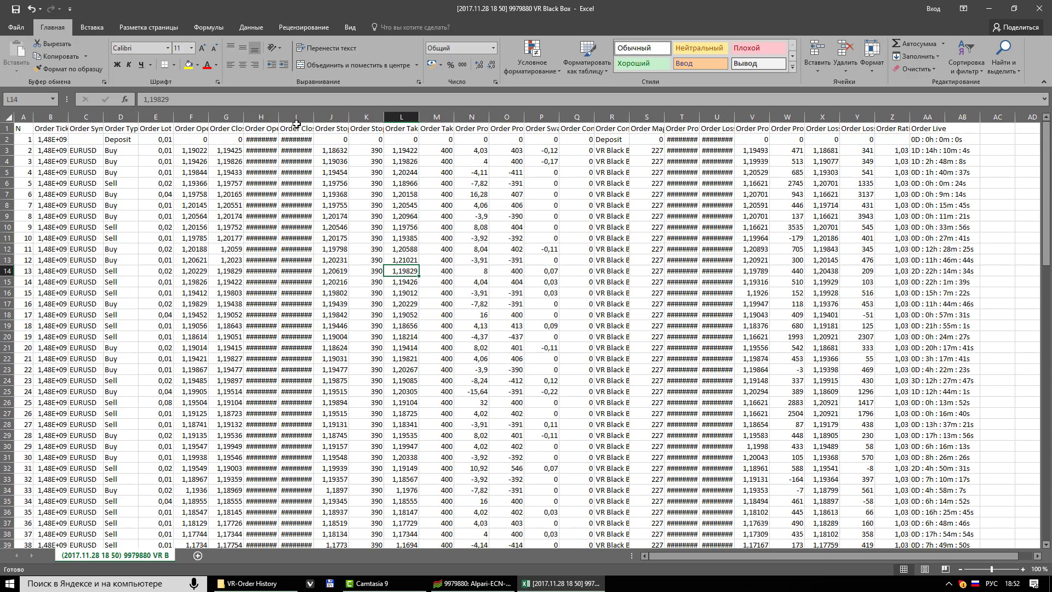
{"action": "left_click_drag", "start_coordinate": [279, 117], "coordinate": [366, 116]}
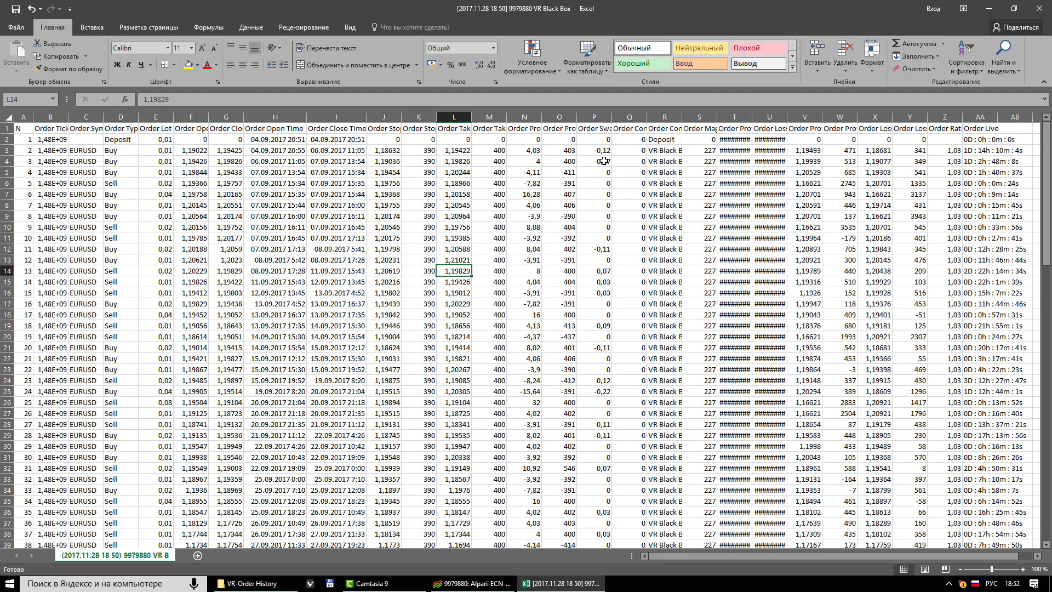
{"action": "left_click_drag", "start_coordinate": [682, 117], "coordinate": [729, 119]}
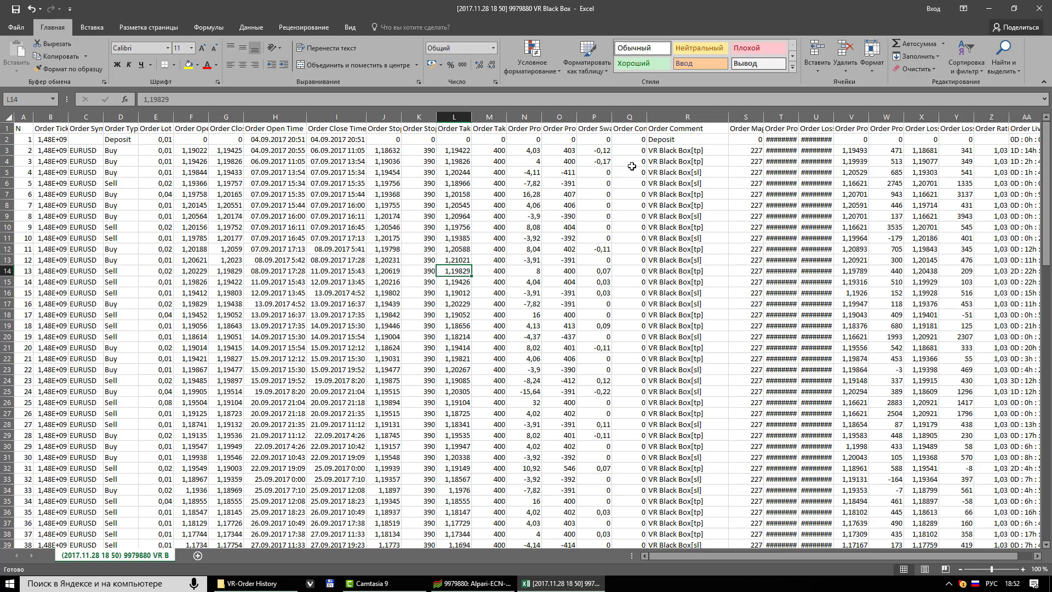
Widen the Order Comission, Order Profit Point, Order Profit and Order Take Profit columns to fit their headers.
{"action": "left_click_drag", "start_coordinate": [647, 117], "coordinate": [687, 118]}
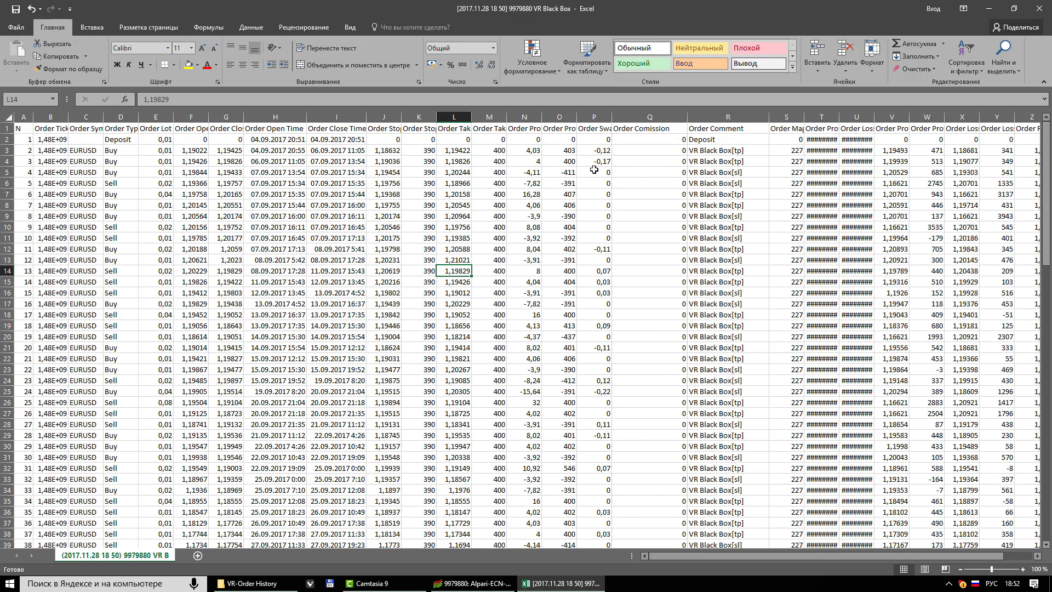
{"action": "left_click_drag", "start_coordinate": [576, 117], "coordinate": [615, 118]}
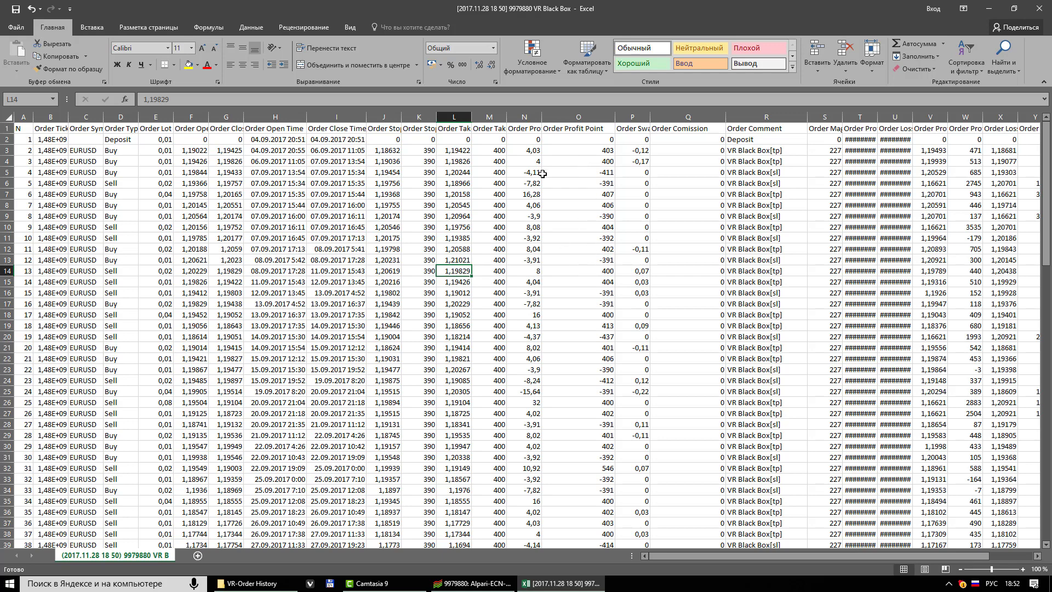
{"action": "left_click_drag", "start_coordinate": [541, 118], "coordinate": [577, 122]}
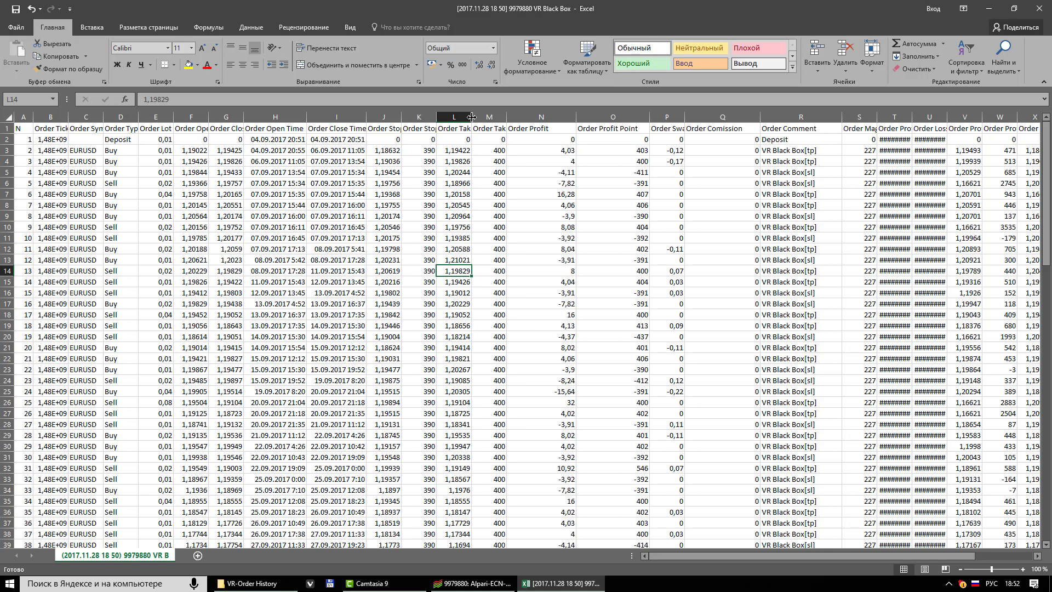
{"action": "left_click_drag", "start_coordinate": [472, 116], "coordinate": [504, 117]}
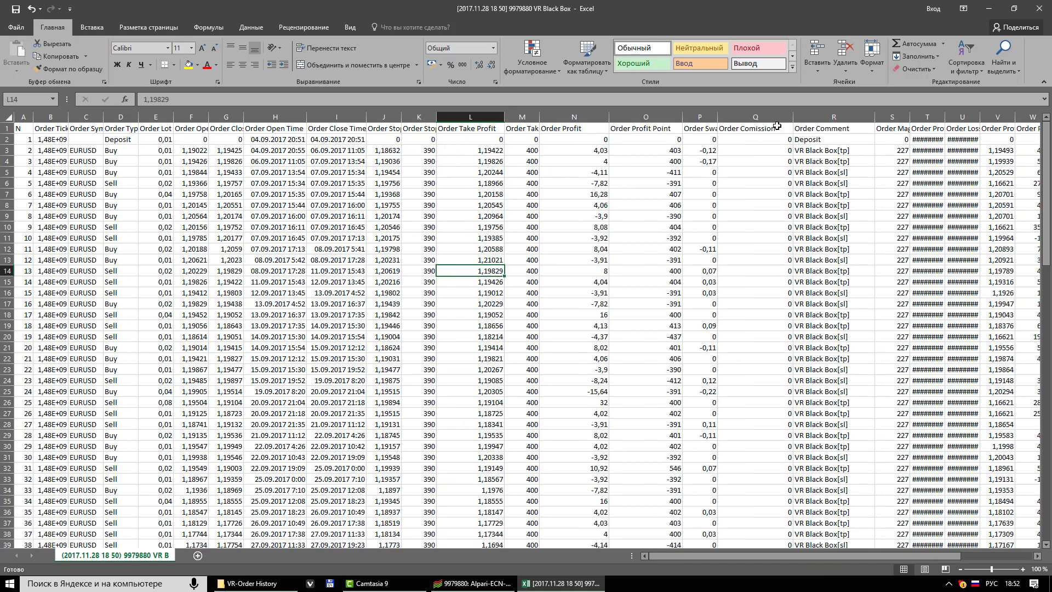
Collapse columns M through Q and widen the Order Profit Potential Time and Order Loss Potential Time columns to show their dates.
{"action": "left_click_drag", "start_coordinate": [791, 118], "coordinate": [499, 123]}
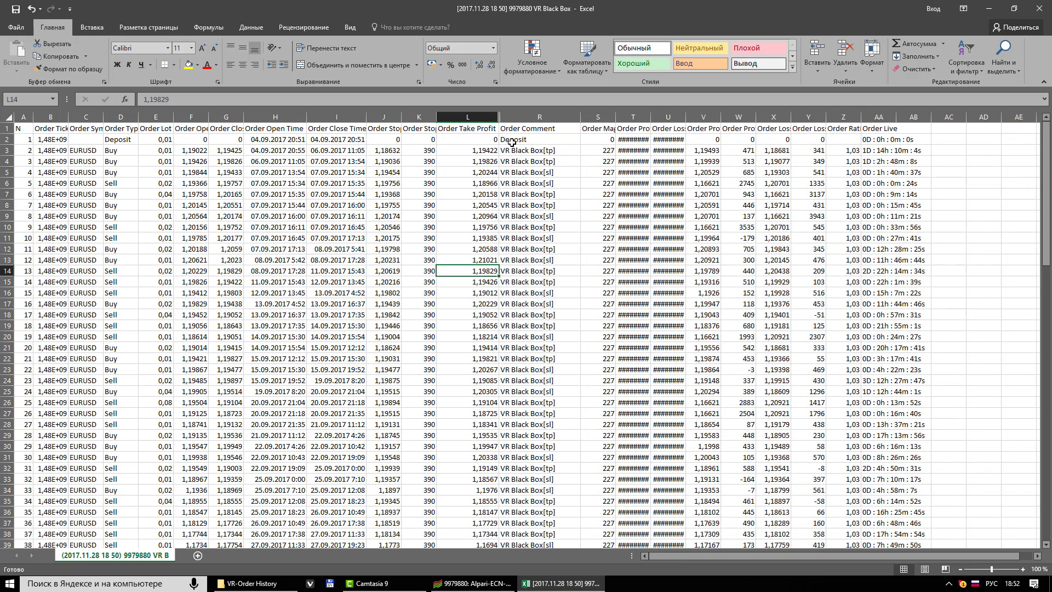
{"action": "left_click_drag", "start_coordinate": [651, 117], "coordinate": [702, 117]}
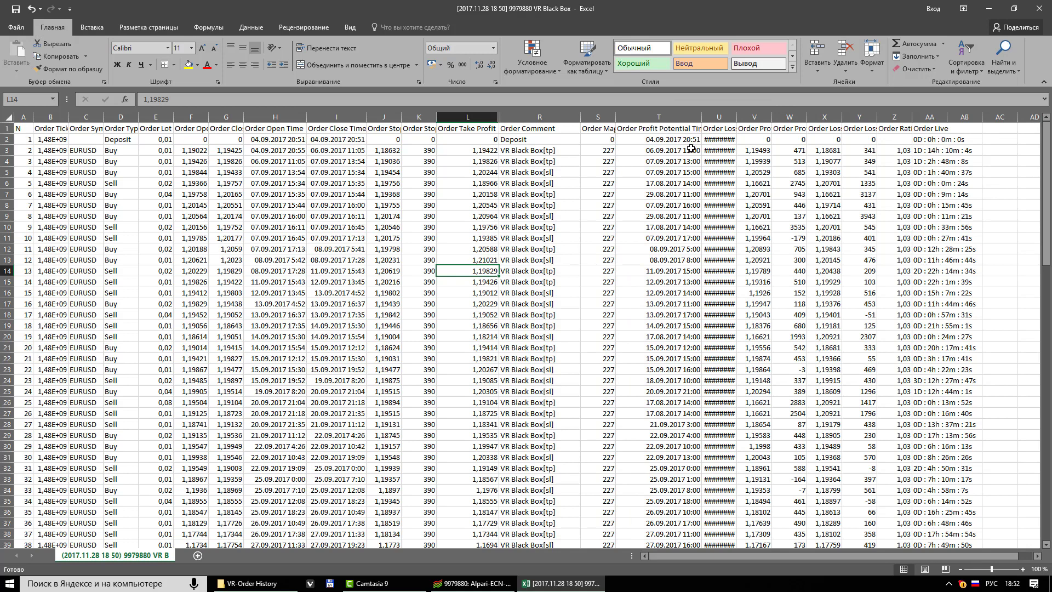
{"action": "left_click_drag", "start_coordinate": [702, 117], "coordinate": [716, 117]}
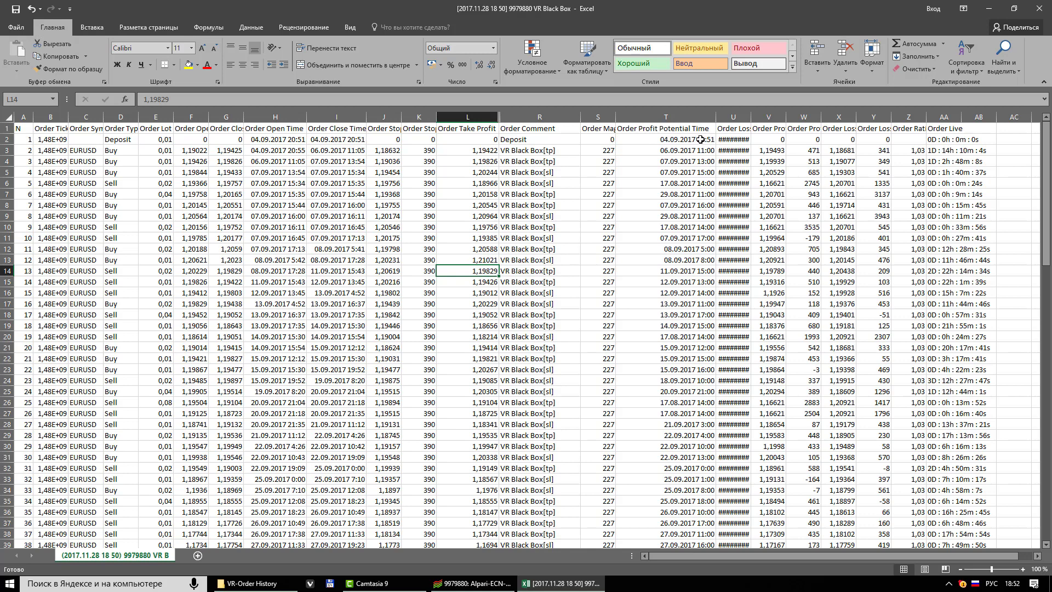
{"action": "left_click_drag", "start_coordinate": [751, 117], "coordinate": [801, 119]}
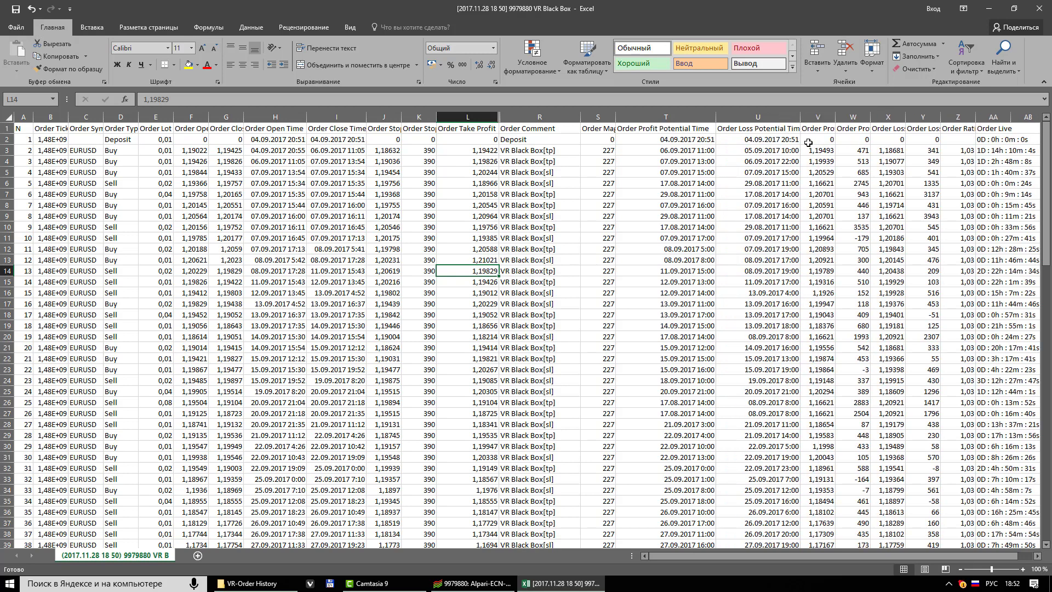
Collapse the columns between Order Close Time and Order Profit Potential, and widen the Order Profit Potential and Order Profit Potential Point columns.
{"action": "left_click", "coordinate": [771, 142]}
{"action": "left_click_drag", "start_coordinate": [798, 117], "coordinate": [465, 119]}
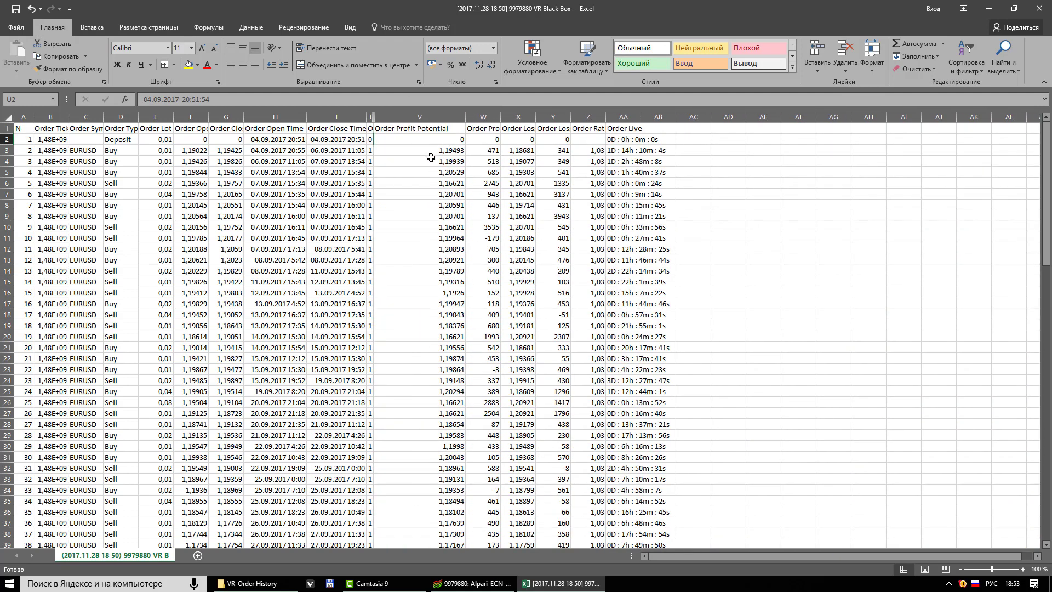
{"action": "left_click_drag", "start_coordinate": [546, 122], "coordinate": [573, 122]}
{"action": "left_click", "coordinate": [521, 157]}
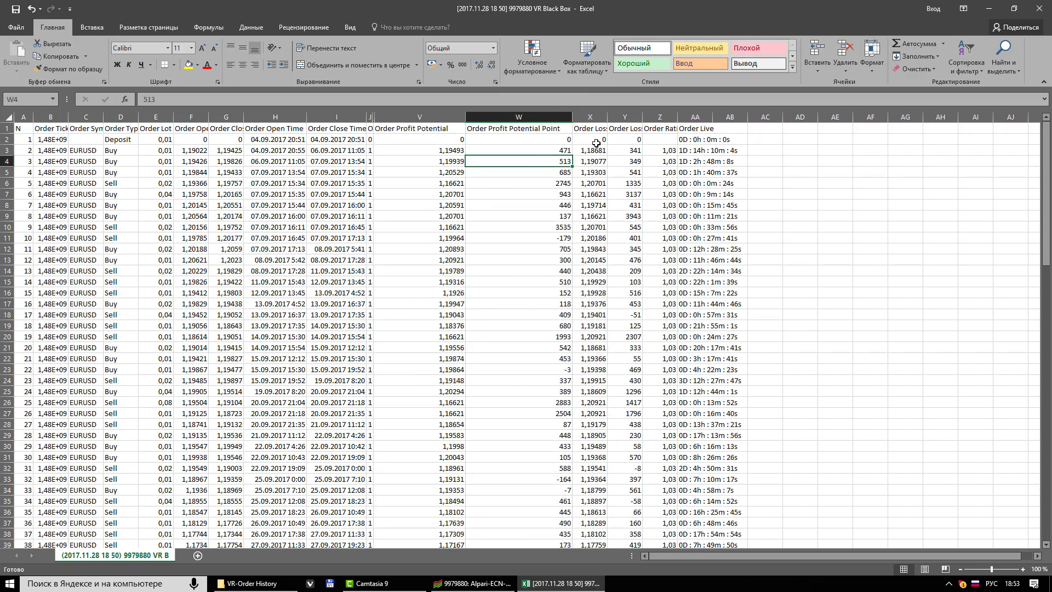
Check the order loss values in columns X and Y, and widen the Order Ratio column to examine its first values.
{"action": "left_click", "coordinate": [594, 160]}
{"action": "left_click", "coordinate": [629, 160]}
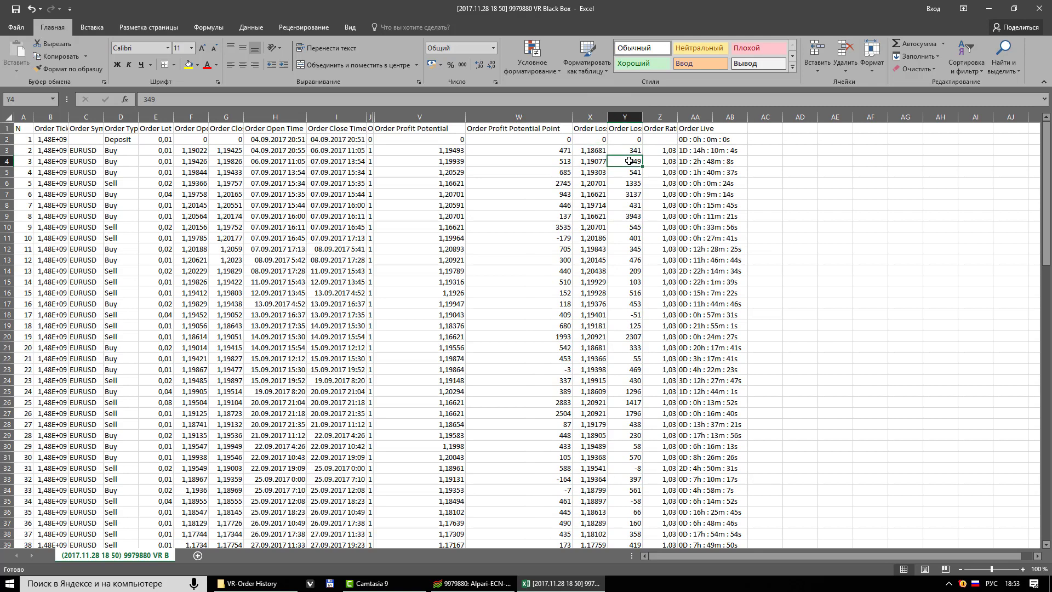
{"action": "left_click_drag", "start_coordinate": [677, 117], "coordinate": [722, 116]}
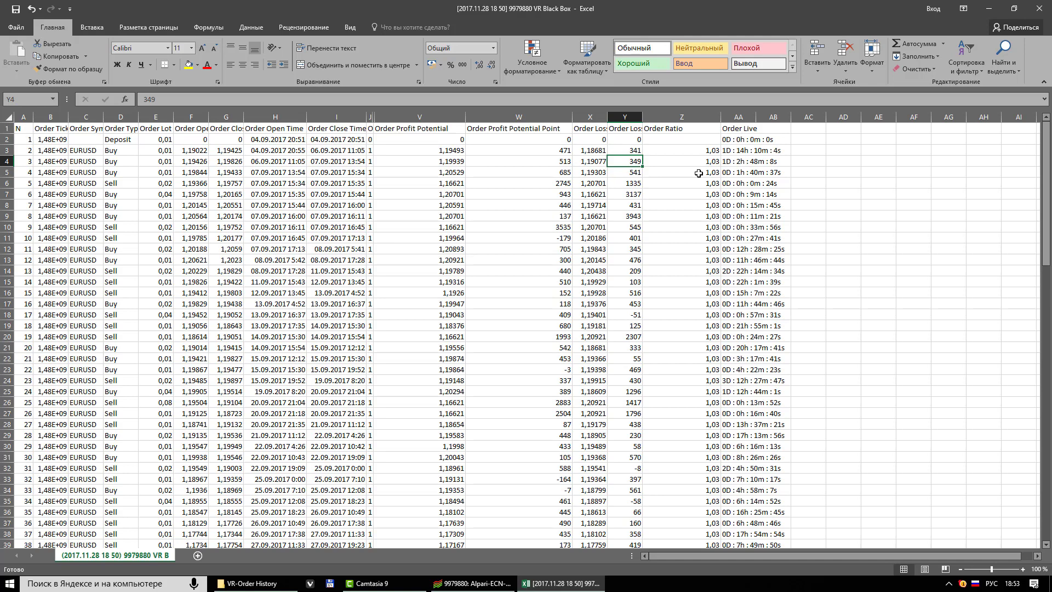
{"action": "left_click", "coordinate": [705, 154], "text": "shift"}
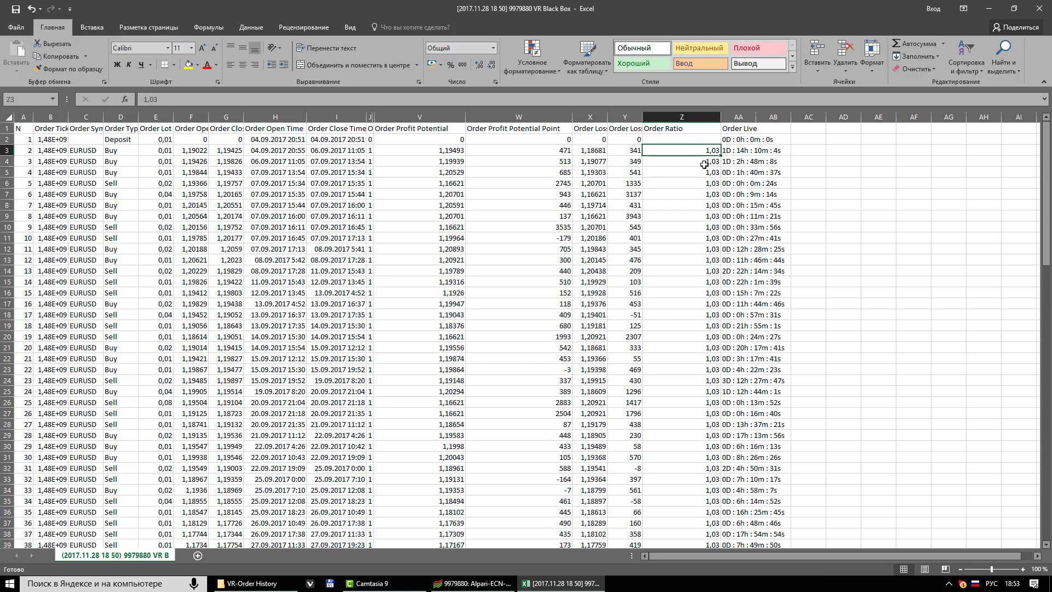
{"action": "left_click", "coordinate": [705, 164]}
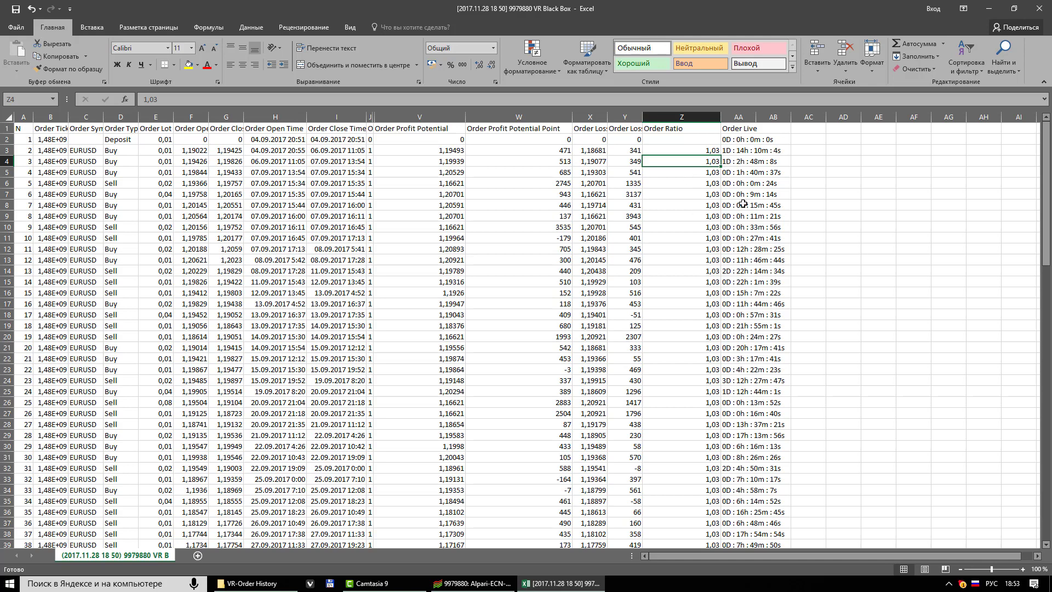
Widen the Order Live column to about 22.71 and look through the order durations down the report.
{"action": "left_click", "coordinate": [757, 141]}
{"action": "left_click", "coordinate": [756, 183]}
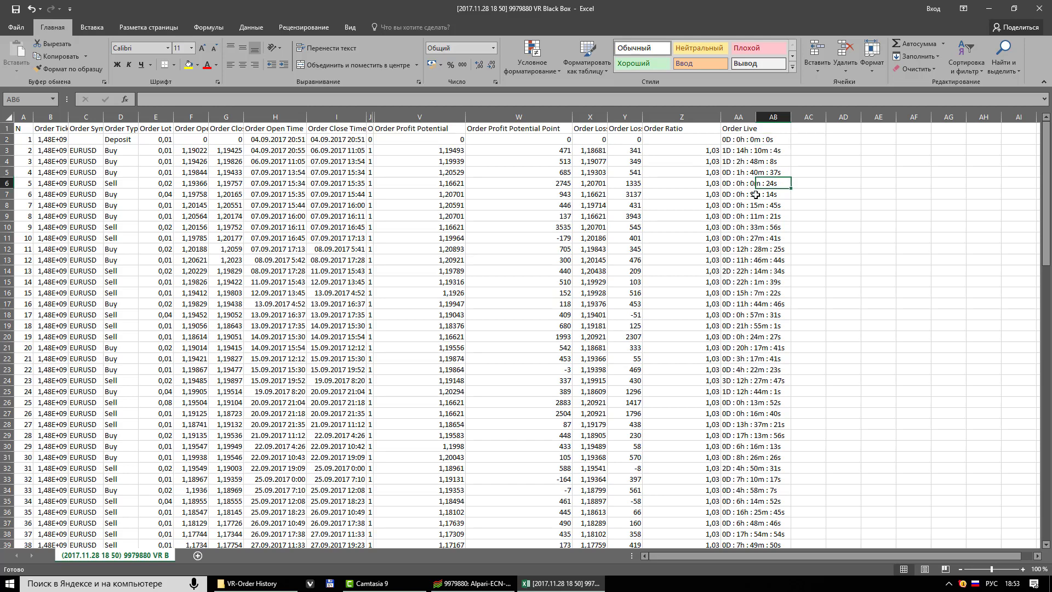
{"action": "left_click", "coordinate": [740, 154]}
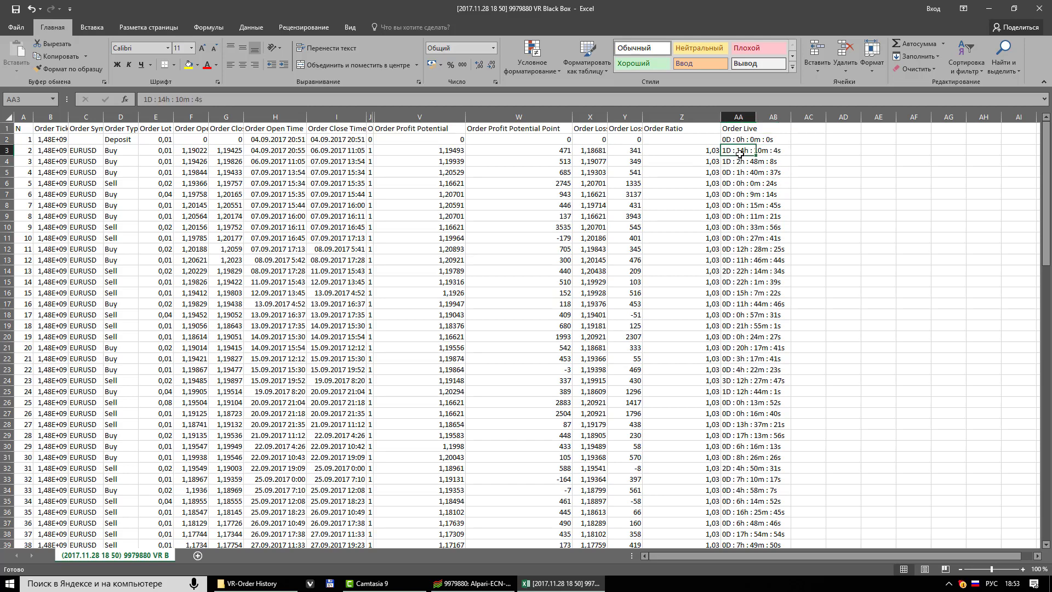
{"action": "left_click", "coordinate": [774, 153]}
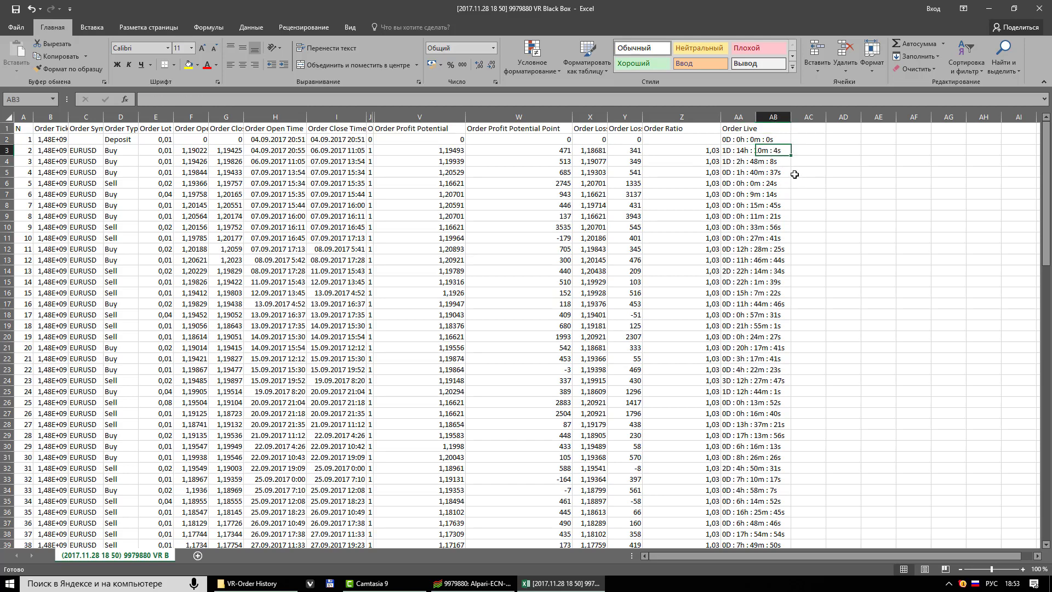
{"action": "left_click_drag", "start_coordinate": [760, 117], "coordinate": [810, 118]}
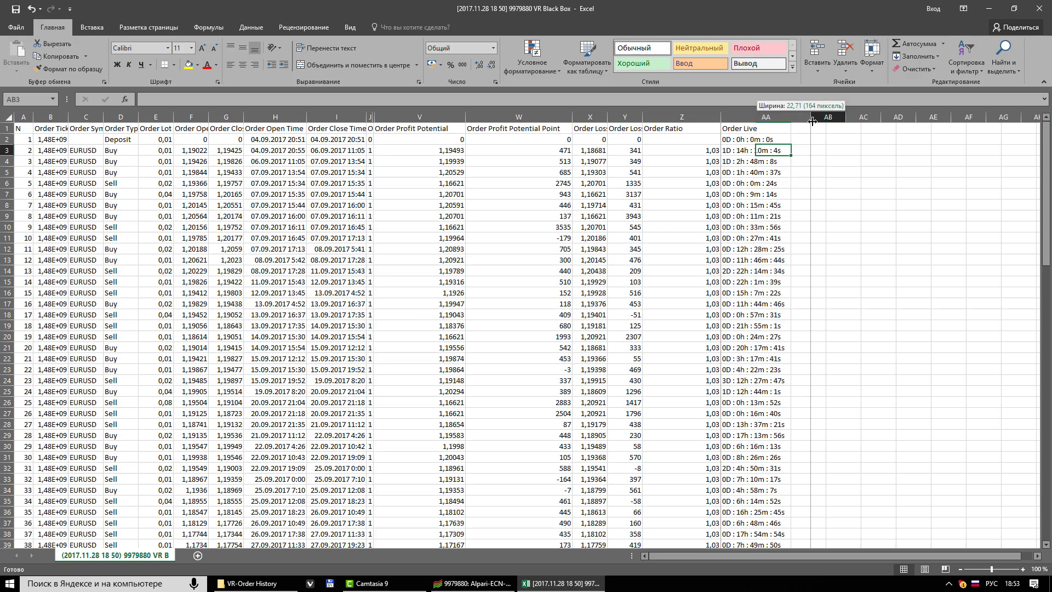
{"action": "left_click", "coordinate": [800, 202]}
{"action": "scroll", "coordinate": [753, 289], "scroll_direction": "down", "scroll_amount": 8}
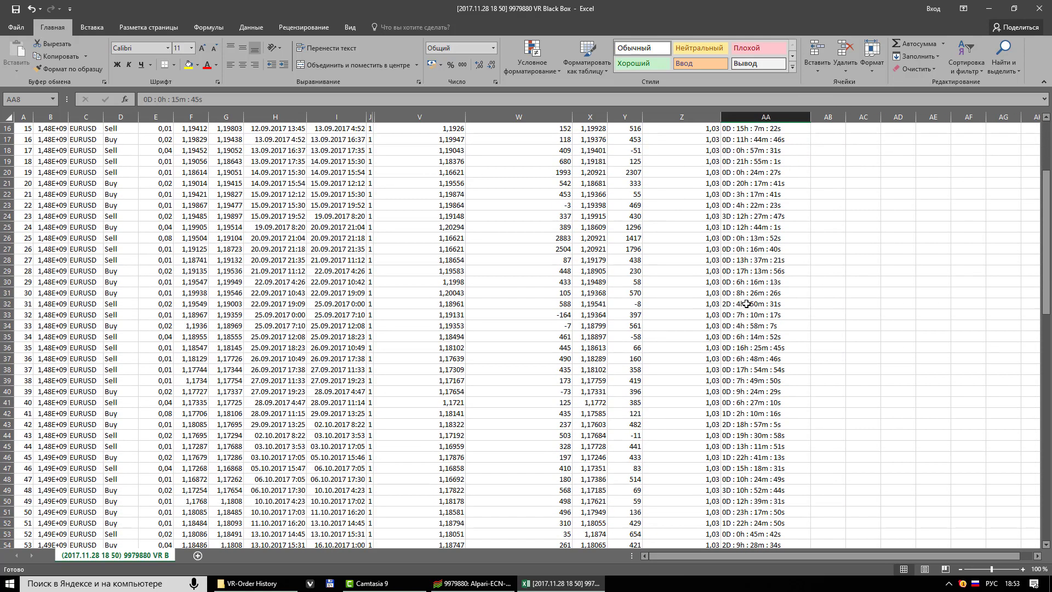
{"action": "scroll", "coordinate": [747, 302], "scroll_direction": "down", "scroll_amount": 12}
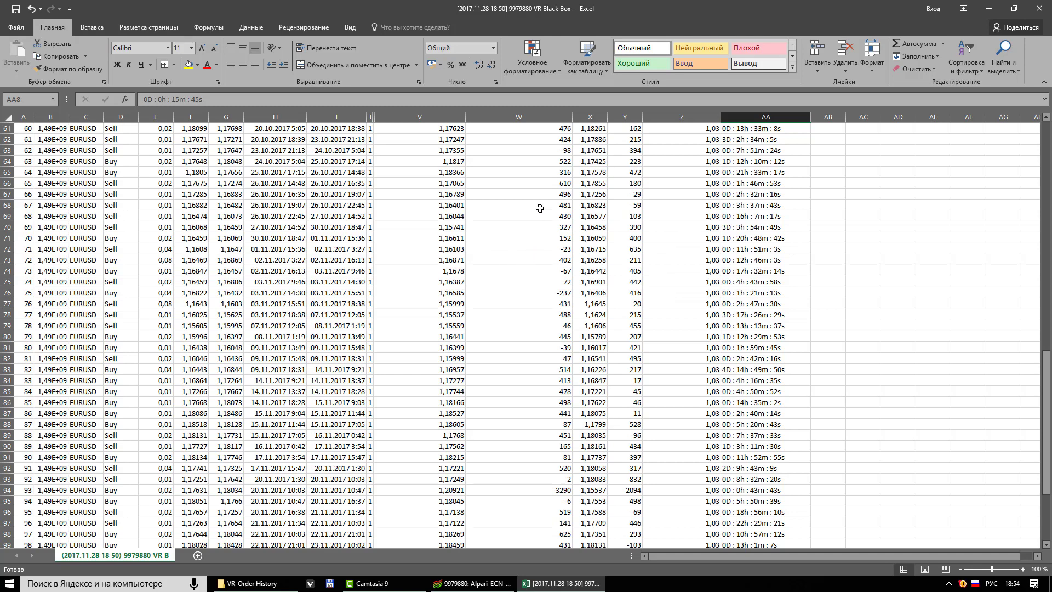
Select the ranges W62:W84, Y63:Y85 and E44:E66 in turn to check the sums of potential points and order lots.
{"action": "left_click_drag", "start_coordinate": [548, 144], "coordinate": [549, 380]}
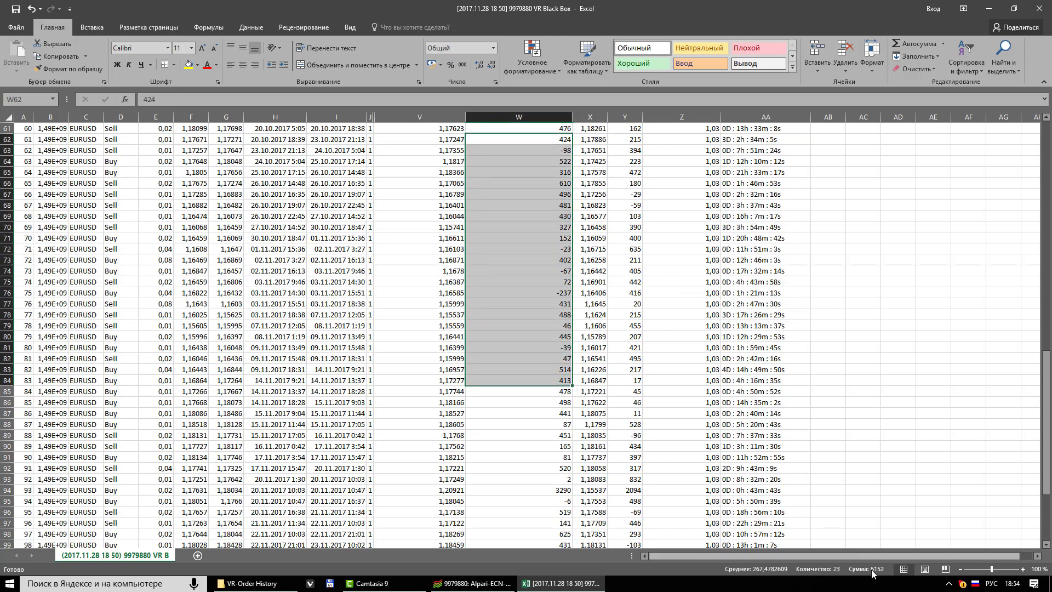
{"action": "left_click", "coordinate": [646, 279]}
{"action": "left_click_drag", "start_coordinate": [633, 151], "coordinate": [636, 393]}
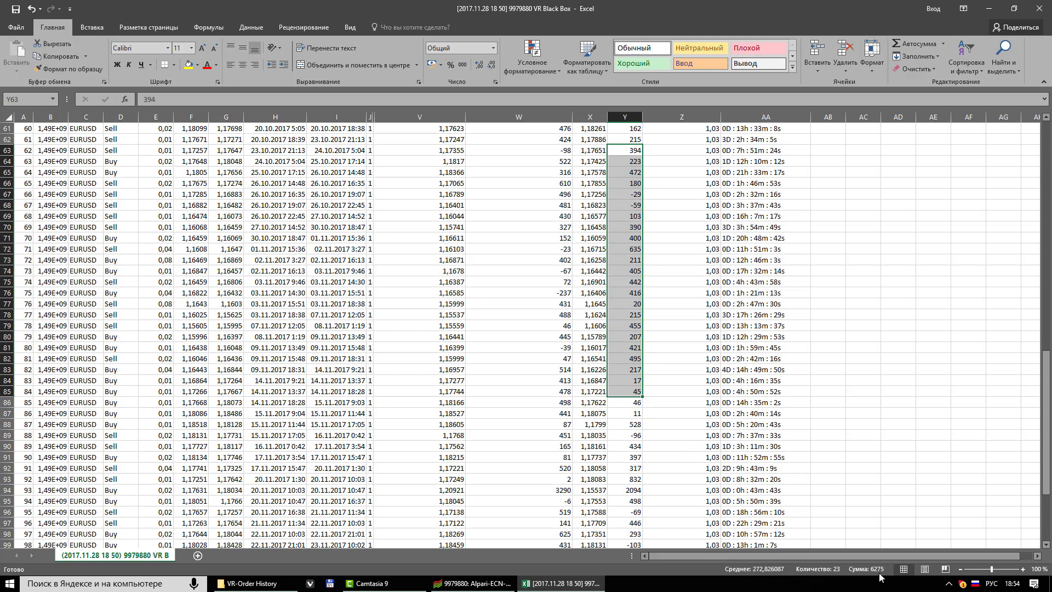
{"action": "scroll", "coordinate": [489, 400], "scroll_direction": "down", "scroll_amount": 1}
{"action": "scroll", "coordinate": [488, 400], "scroll_direction": "up", "scroll_amount": 8}
{"action": "left_click_drag", "start_coordinate": [160, 178], "coordinate": [160, 417]}
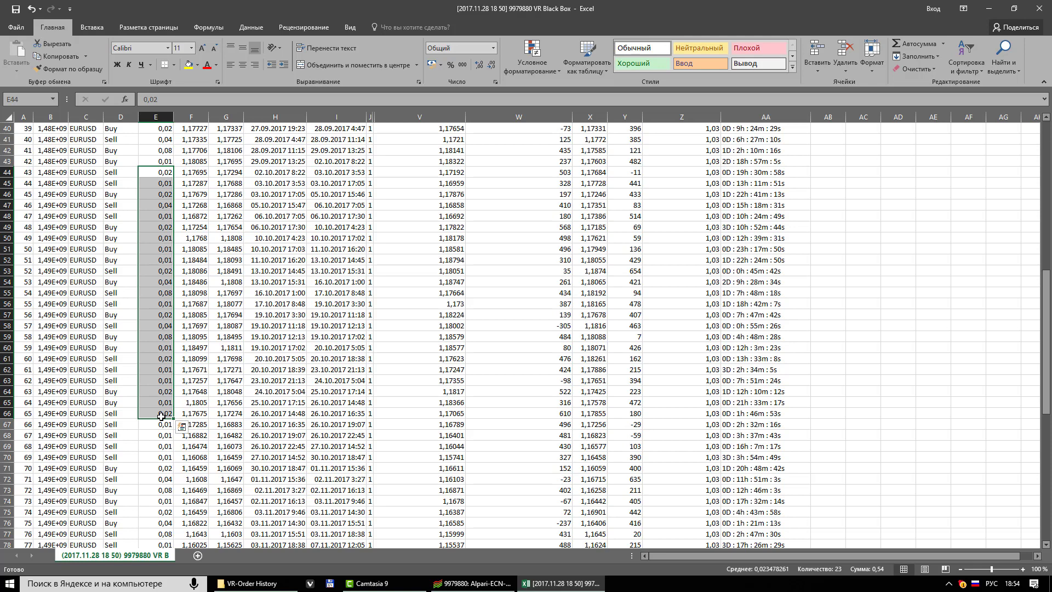
Examine the pending limit orders at the end of the report by selecting their order types in D103:D109.
{"action": "scroll", "coordinate": [345, 428], "scroll_direction": "down", "scroll_amount": 20}
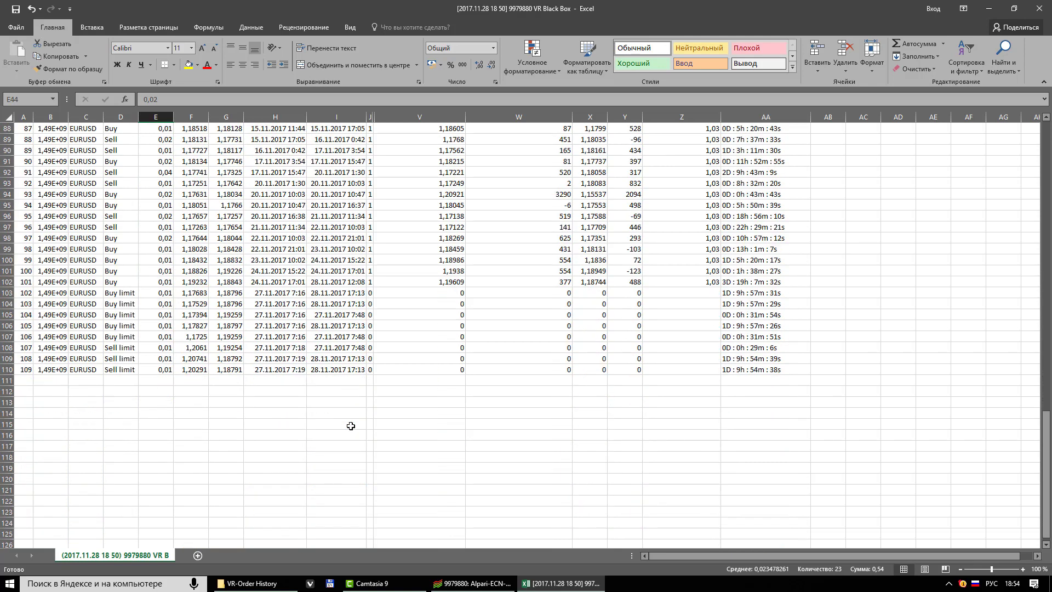
{"action": "scroll", "coordinate": [344, 428], "scroll_direction": "up", "scroll_amount": 4}
{"action": "left_click_drag", "start_coordinate": [128, 294], "coordinate": [128, 359]}
Close the report without saving changes, minimize MetaTrader and open the EURUSDH1 chart picture in Microsoft Office 2010.
{"action": "left_click", "coordinate": [1039, 8]}
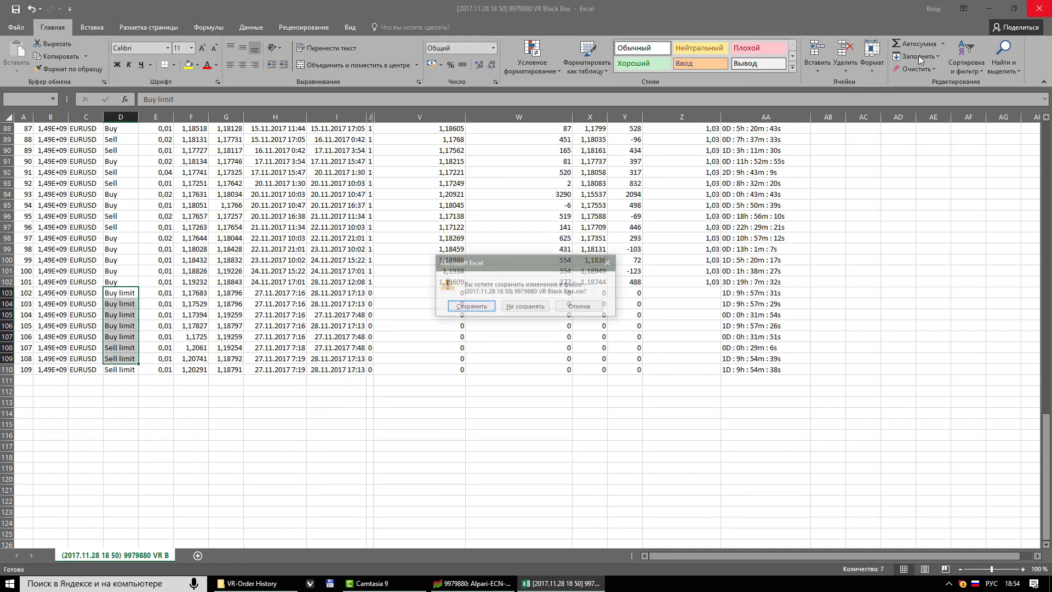
{"action": "left_click", "coordinate": [525, 306]}
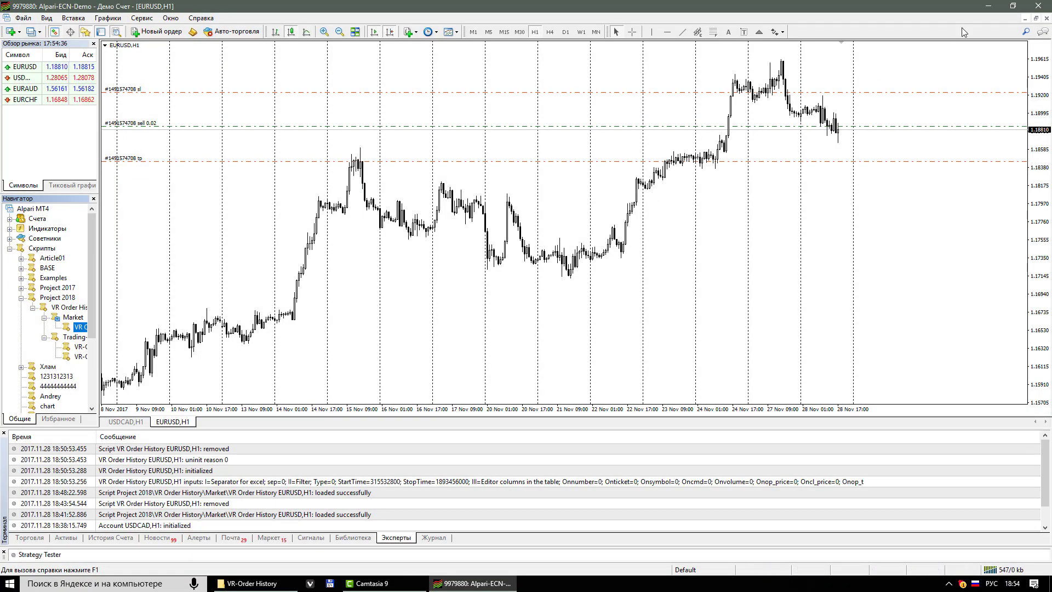
{"action": "left_click", "coordinate": [984, 7]}
{"action": "double_click", "coordinate": [658, 127]}
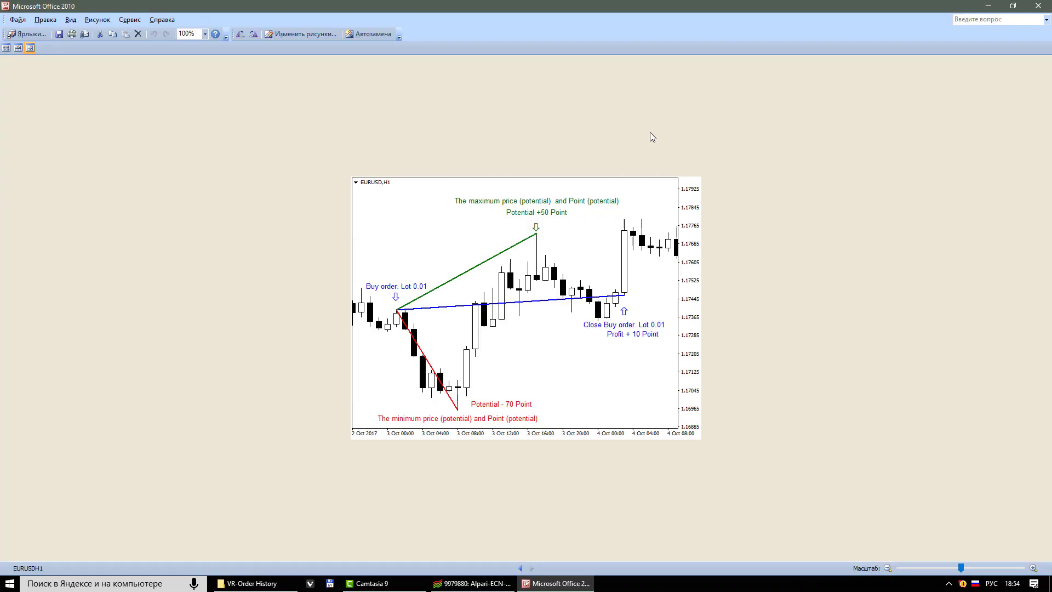